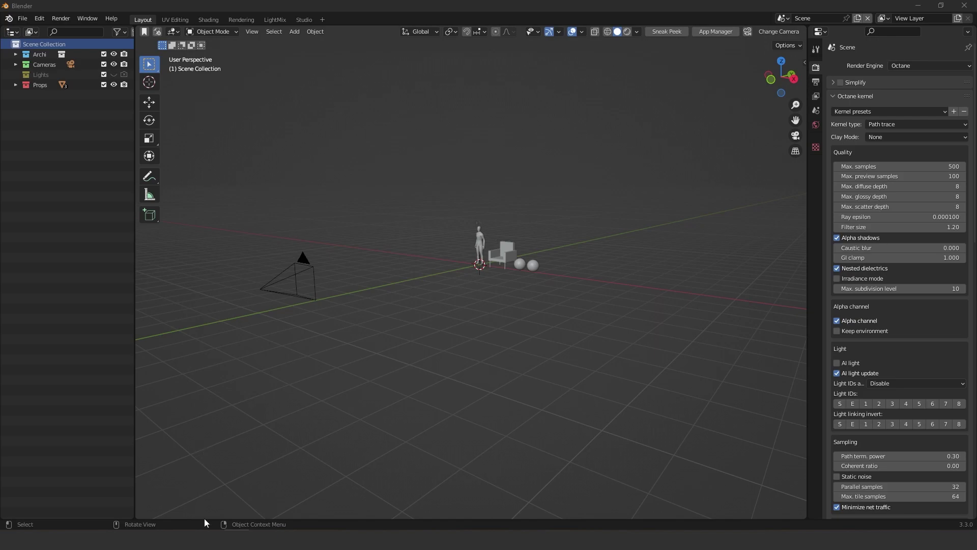
Step: Switch to Chrome and review the MaxToBlender plugin page, including its V-Ray material transfer and export dialog illustrations
mouse_move(211, 539)
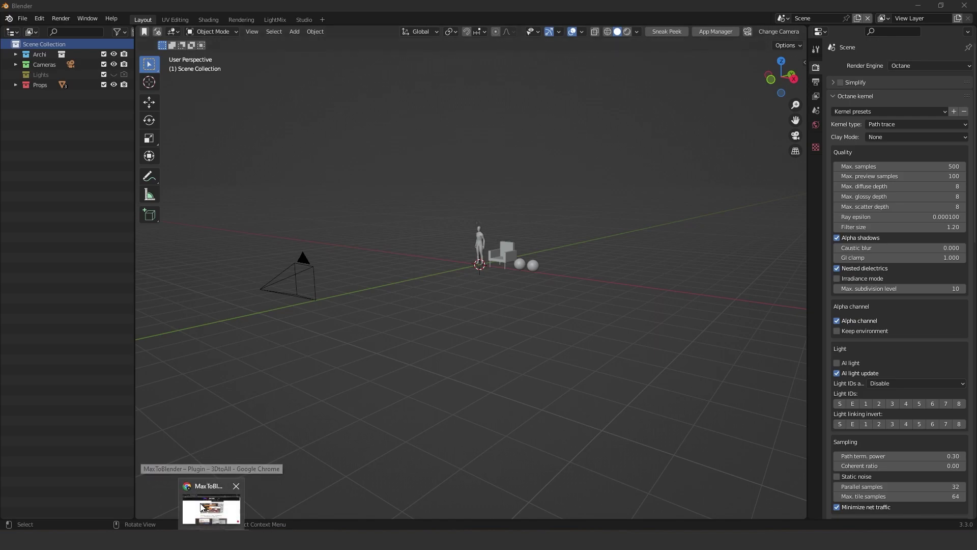
left_click(212, 508)
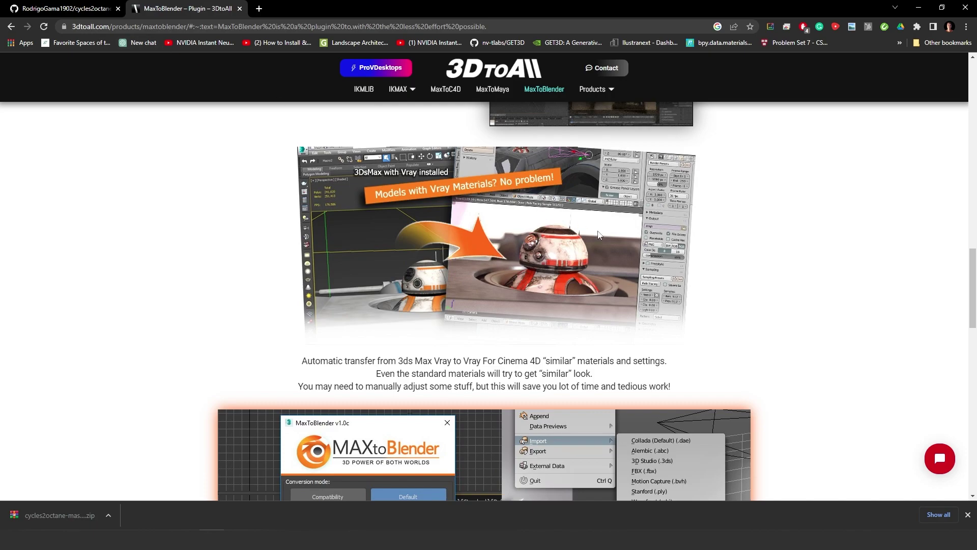
mouse_move(595, 92)
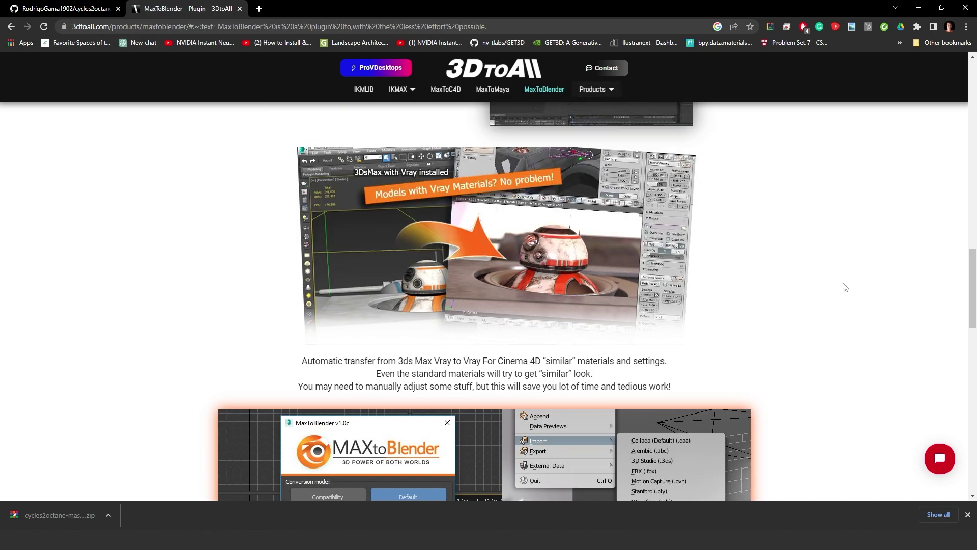
scroll(807, 327, "down", 5)
scroll(808, 327, "up", 2)
scroll(808, 327, "down", 3)
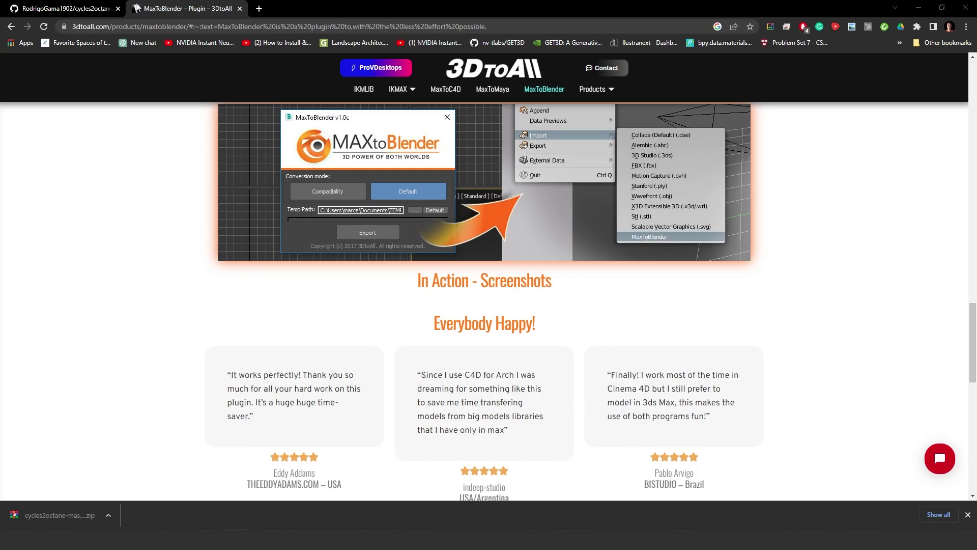
Step: Go to the cycles2octane GitHub repository and review its files and code download options
left_click(87, 6)
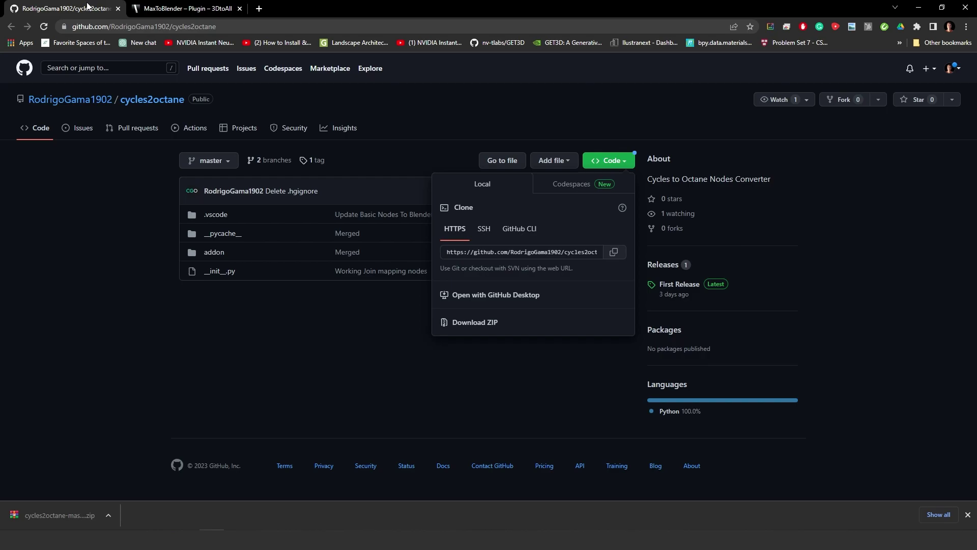
left_click(314, 355)
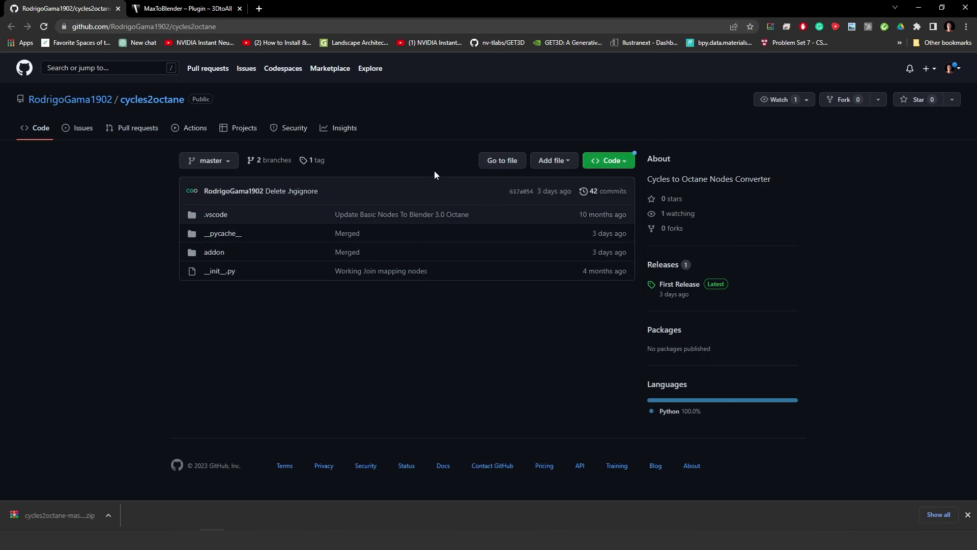
left_click(632, 166)
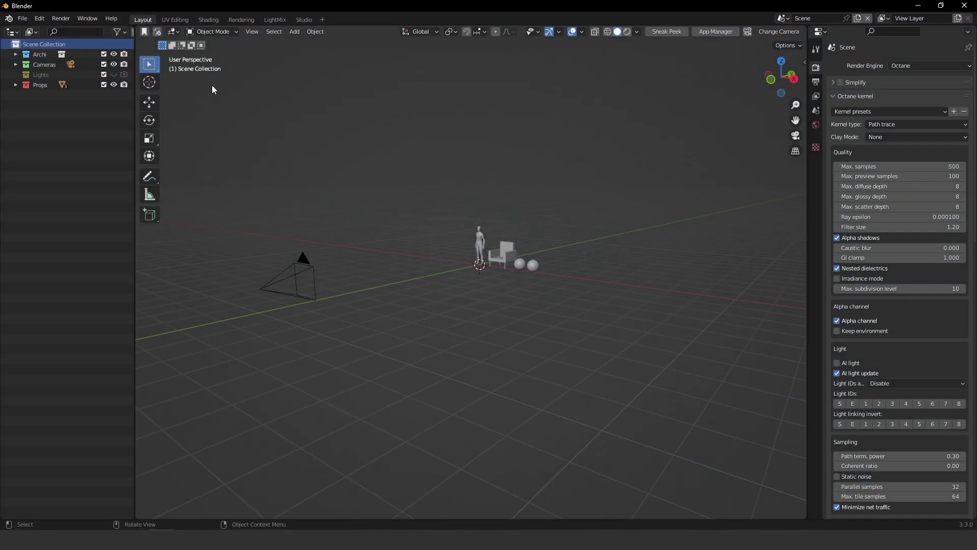
Step: In Blender, install the add-on cycles2octane-master.zip from Downloads, enable Cycles2Octane Converter and expand its details
left_click(23, 18)
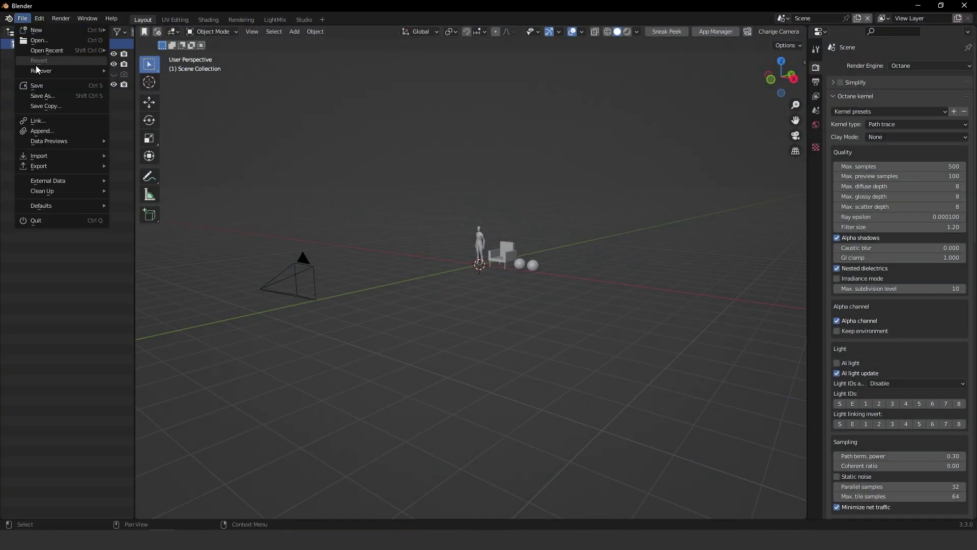
mouse_move(39, 18)
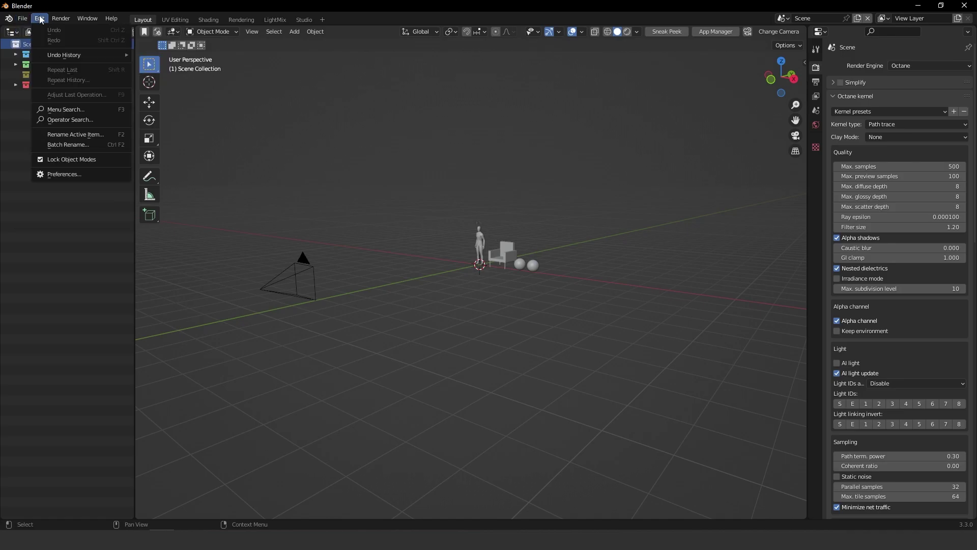
left_click(78, 175)
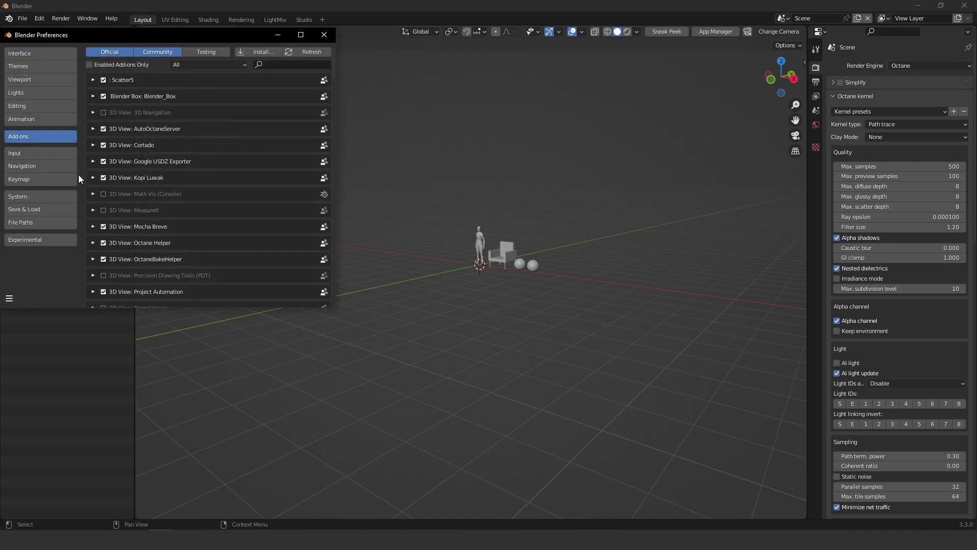
left_click(270, 53)
left_click(47, 197)
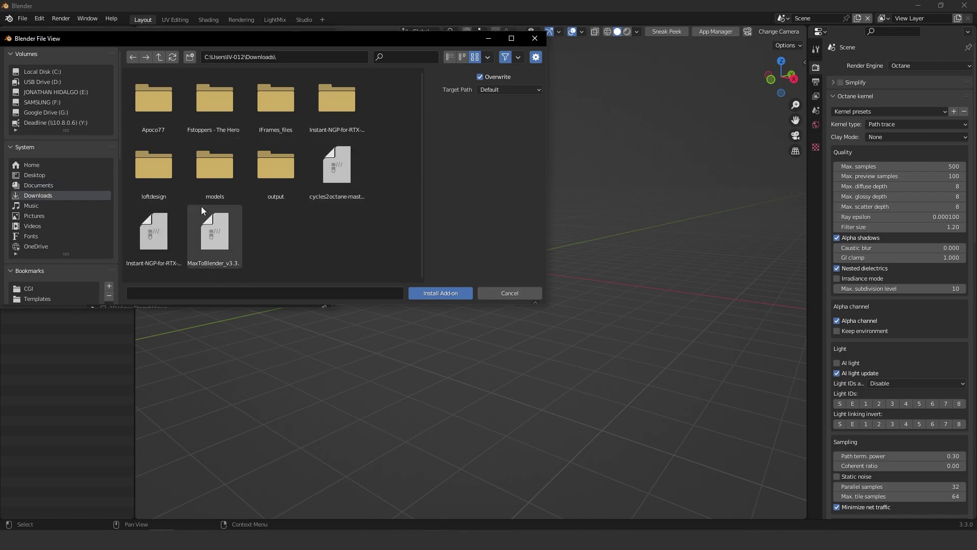
left_click(347, 169)
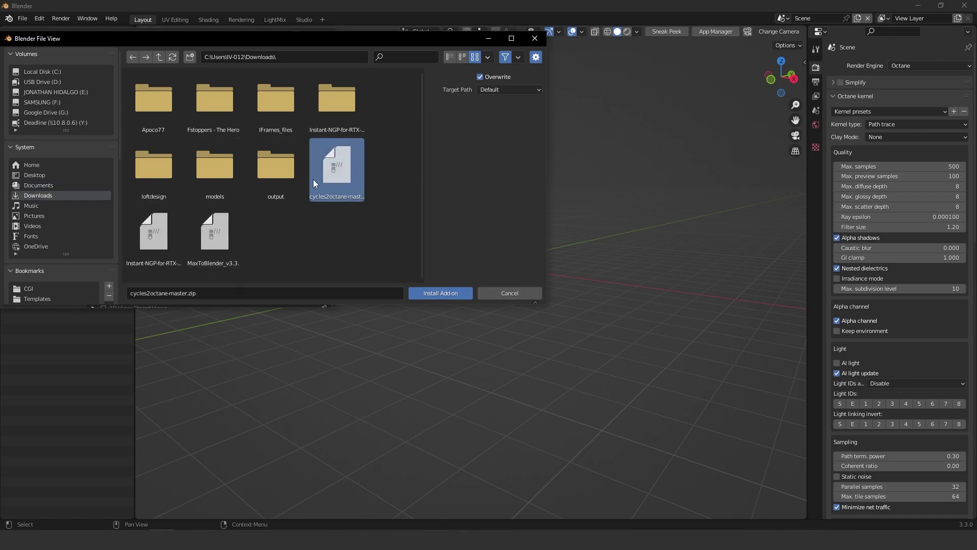
left_click(445, 293)
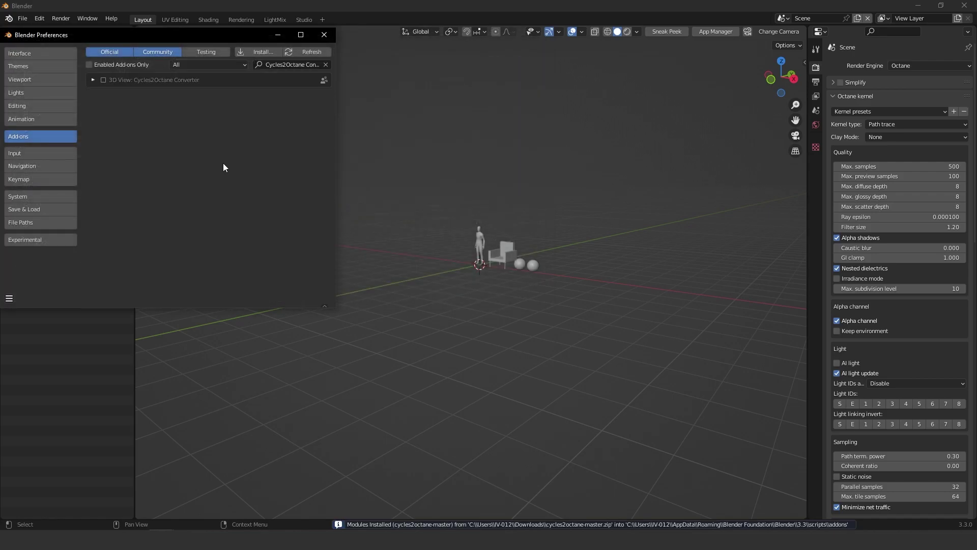
left_click(104, 81)
left_click(91, 80)
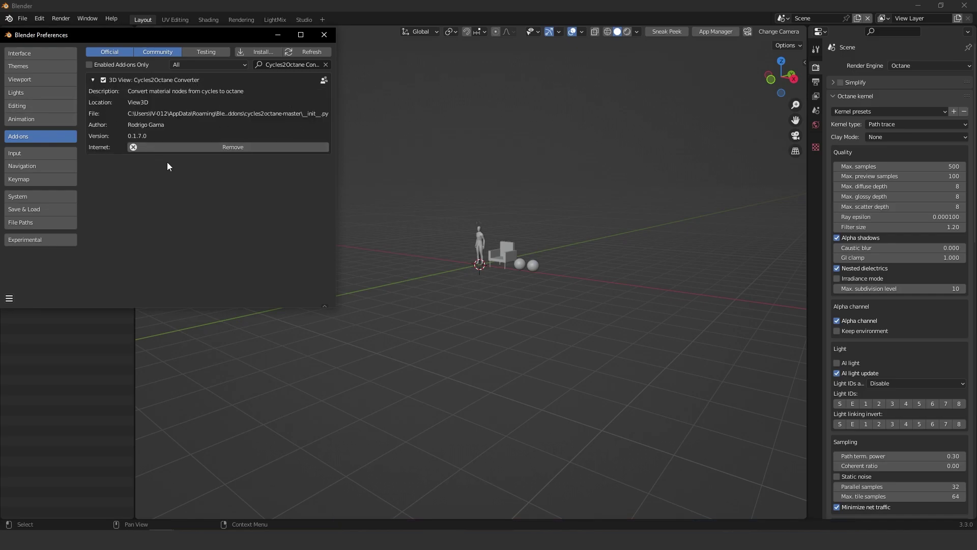
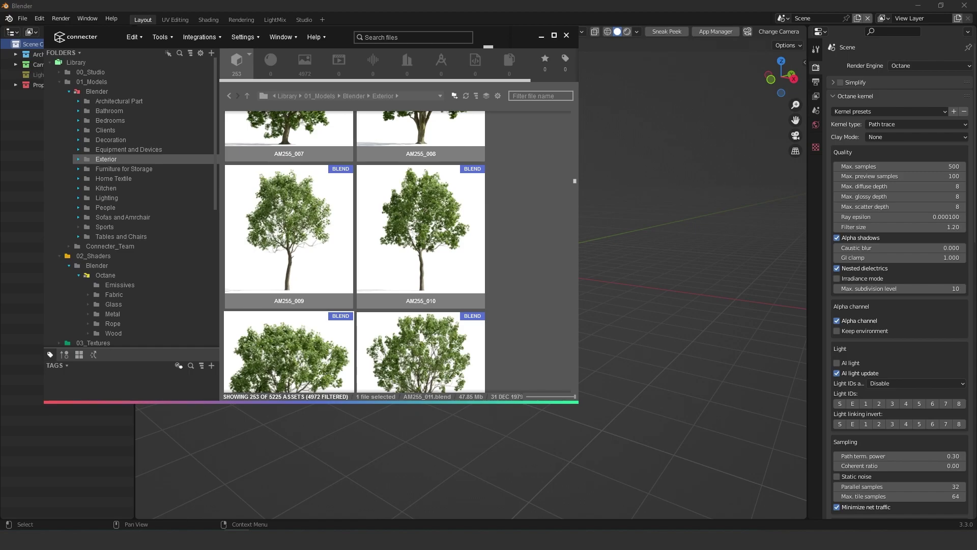
Step: Append the objects of the AM255_009 tree from the Connecter library and place a single copy beyond the armchair
left_click(313, 231)
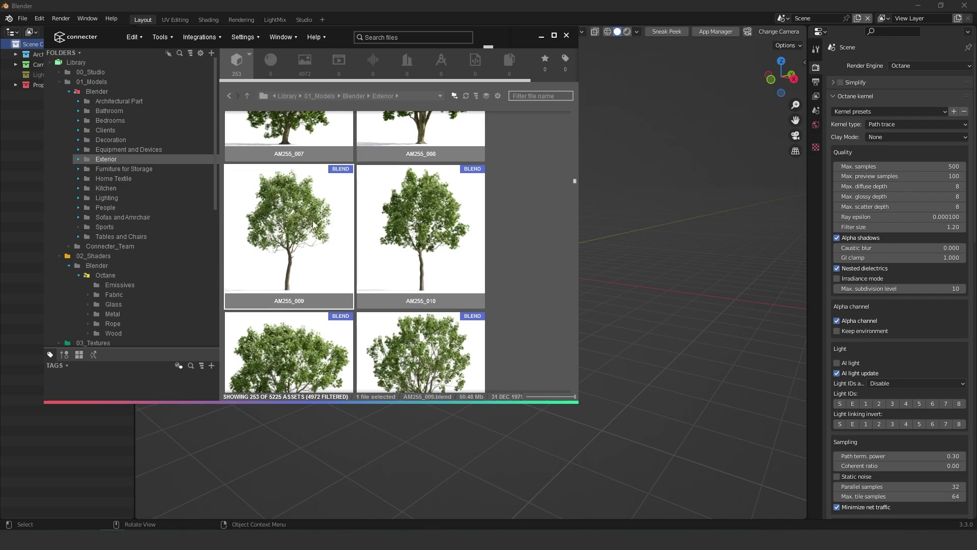
left_click(541, 36)
left_click_drag(1, 392, 451, 189)
mouse_move(448, 199)
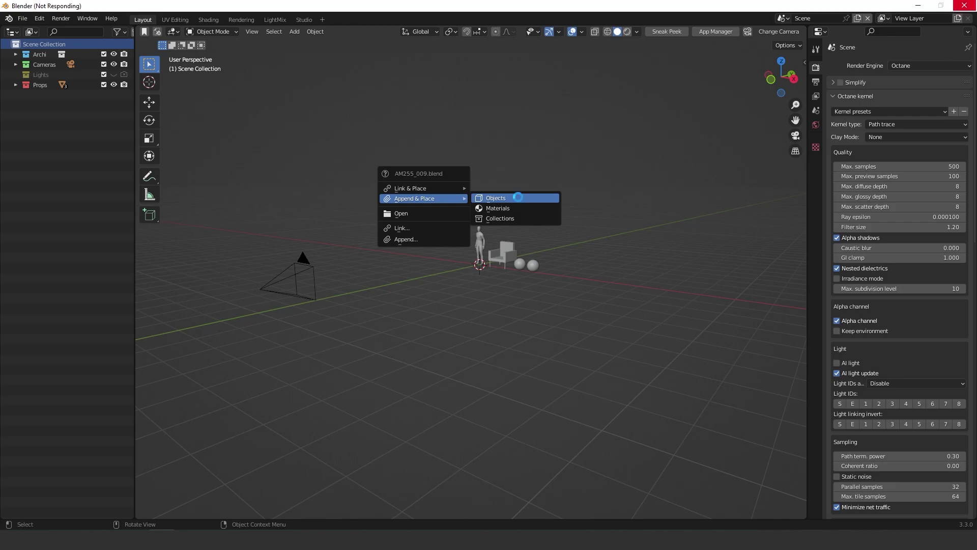
key("g")
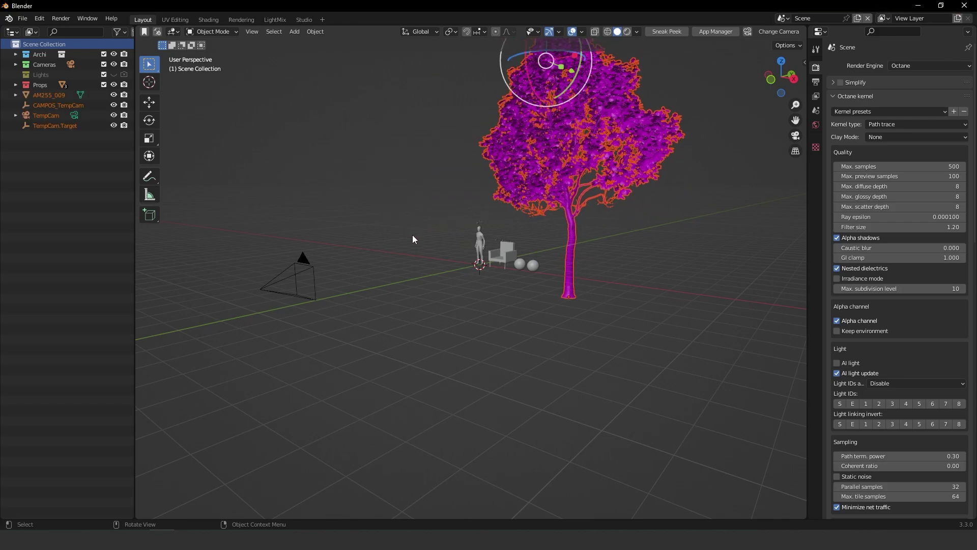
left_click(599, 210)
key("shift+d")
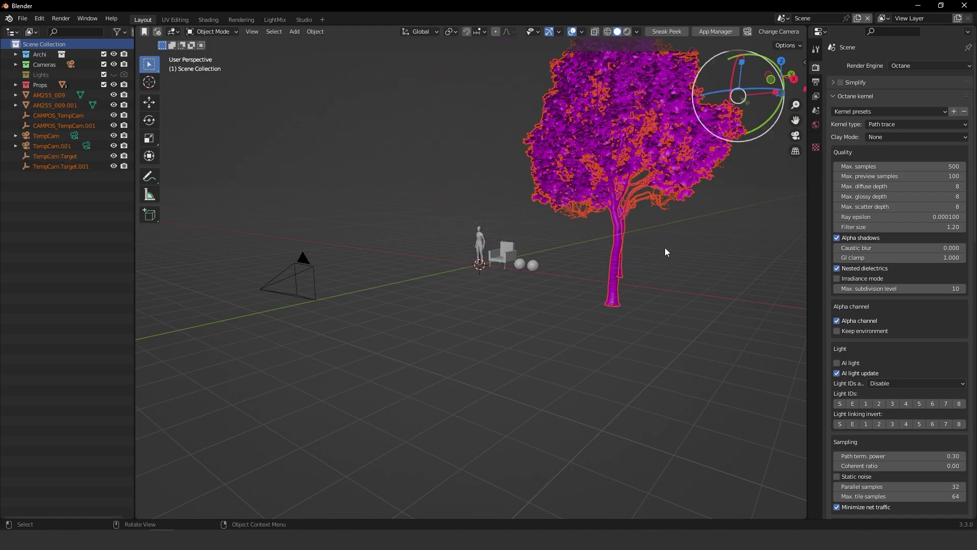
key("ctrl+z")
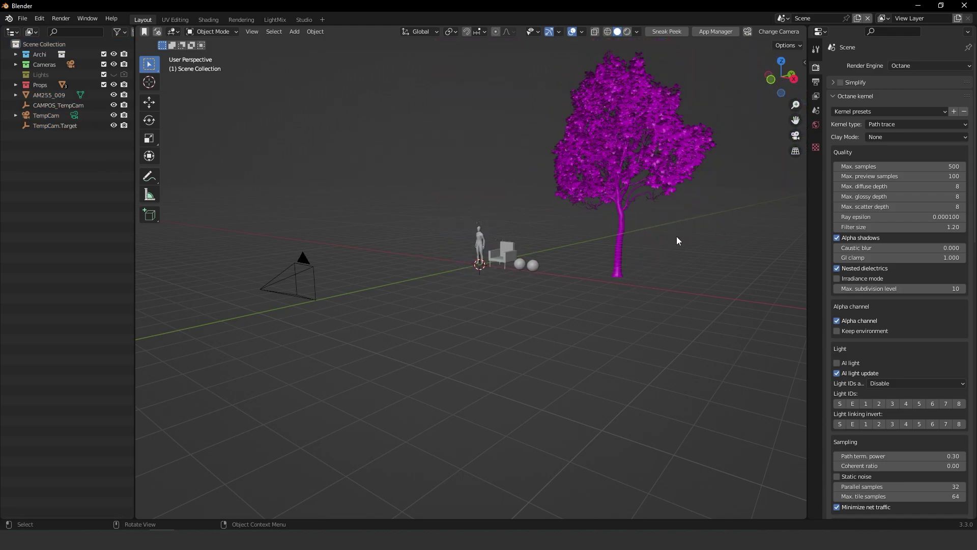
Step: Select the AM255_009 tree and turn the Outliner area into a wider Shader Editor with its sidebar hidden, showing the material nodes
middle_click_drag(656, 217, 622, 243)
left_click(655, 122)
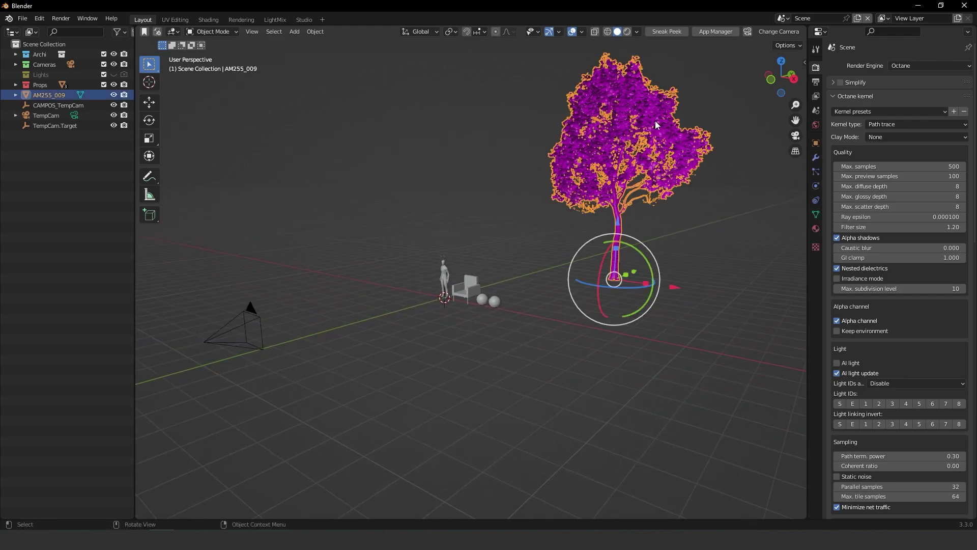
key("KP_Decimal")
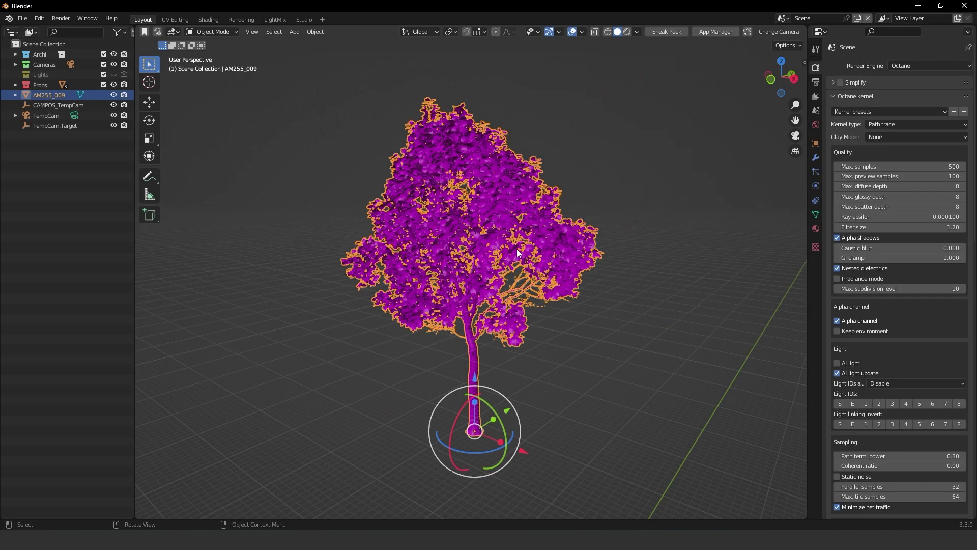
middle_click_drag(436, 285, 590, 261)
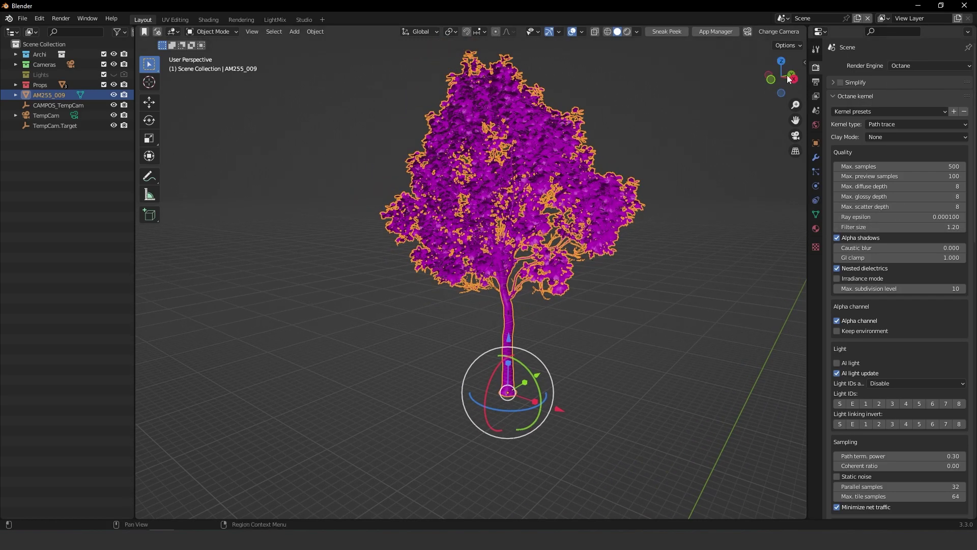
left_click(12, 31)
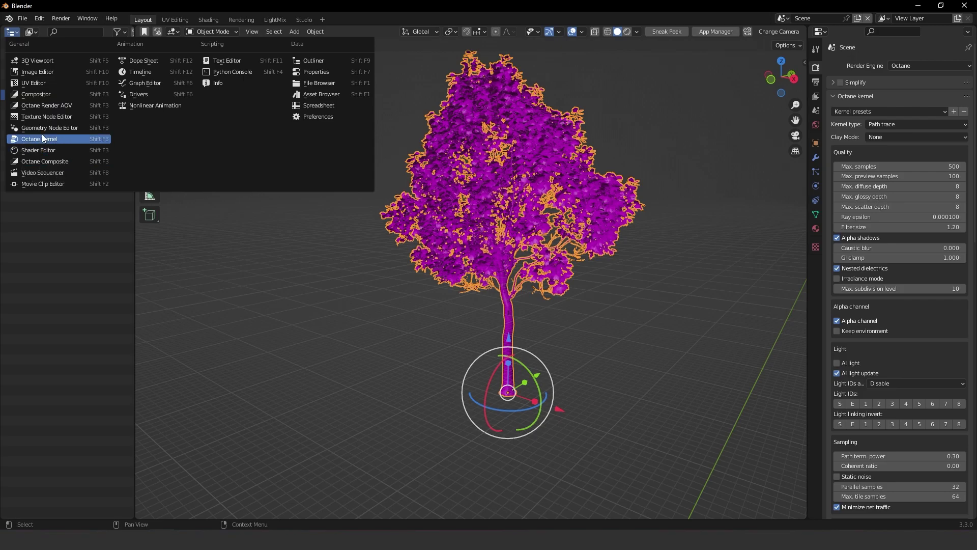
left_click(53, 150)
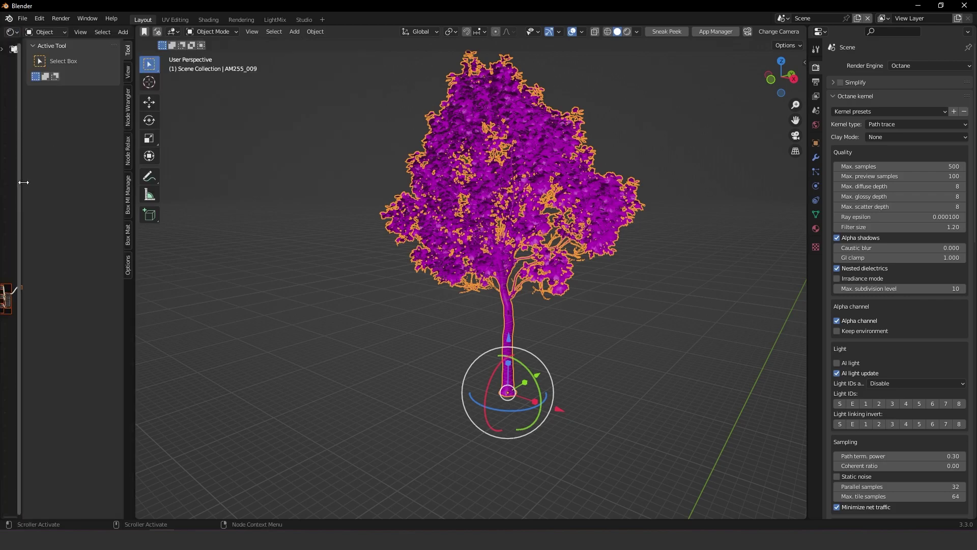
key("n")
scroll(57, 267, "up", 5)
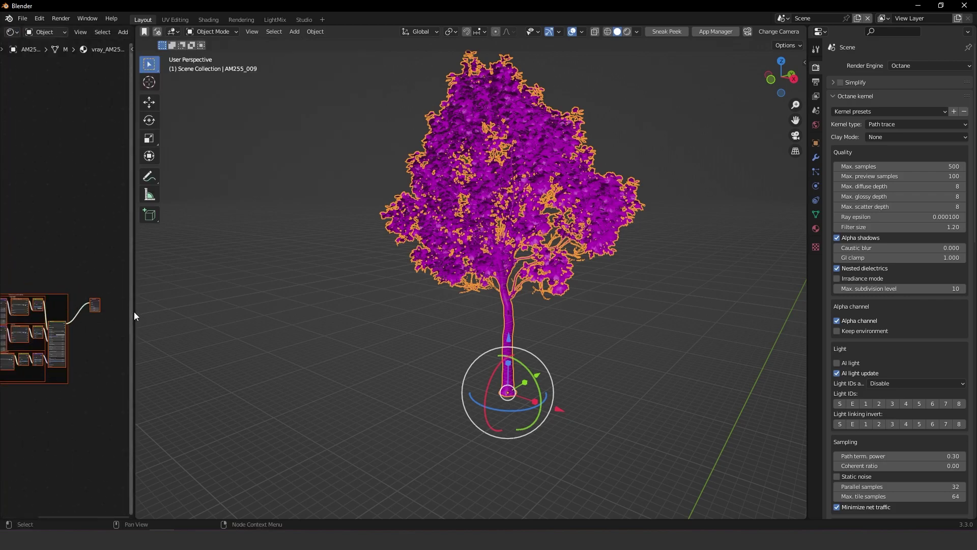
left_click_drag(131, 311, 283, 311)
scroll(113, 353, "up", 6)
scroll(152, 219, "down", 2)
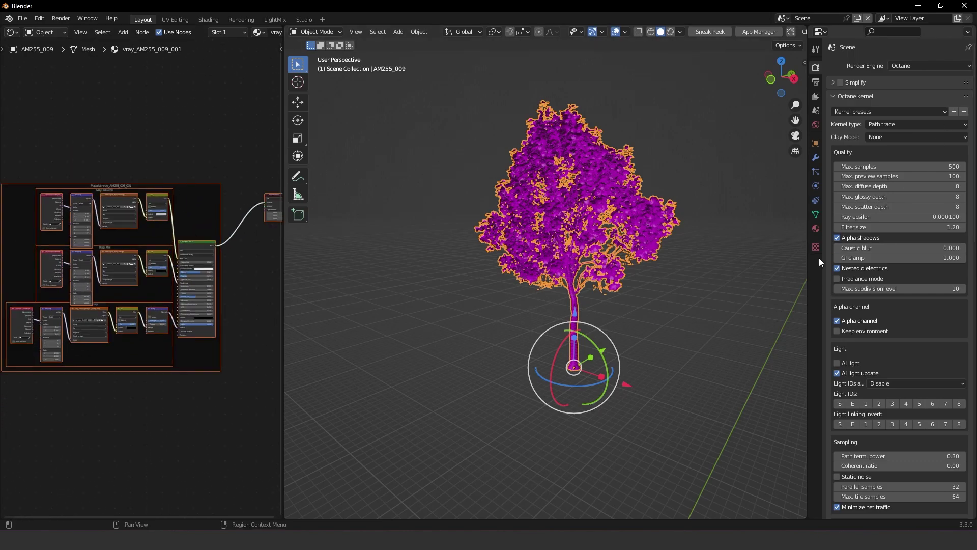
Step: Enlarge the tree's material slot list and examine the nodes of its vray_AM255_009 materials, ending on vray_AM255_009_001
left_click(816, 229)
left_click(865, 92)
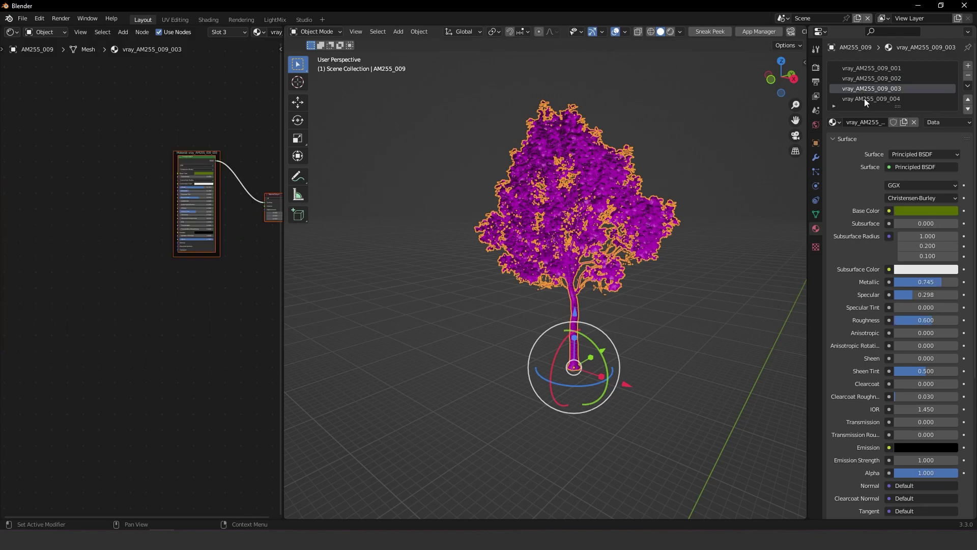
left_click(864, 99)
left_click_drag(897, 107, 898, 178)
left_click(896, 88)
left_click(876, 68)
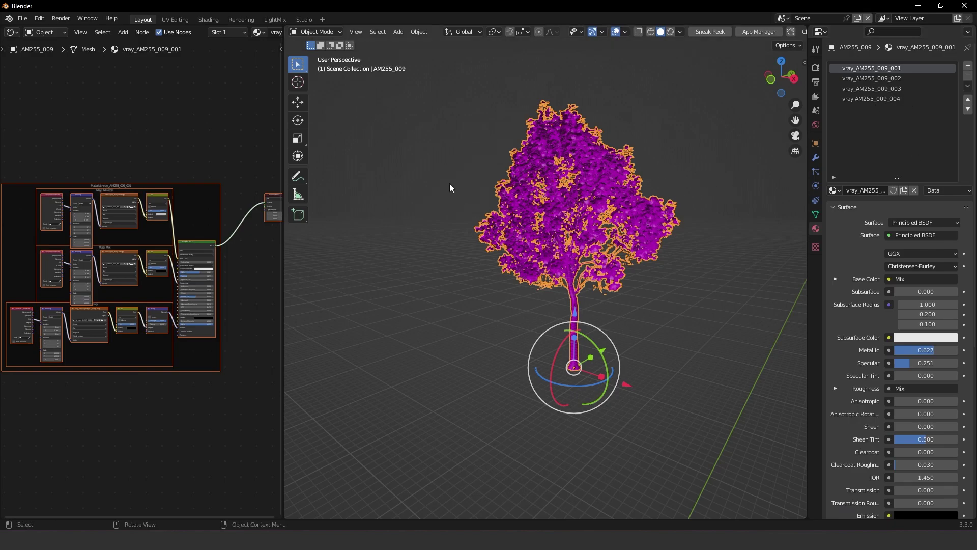
Step: Reveal the Cycles2Octane Material Converter settings in the 3D viewport sidebar and widen the sidebar
left_click(746, 169)
key("n")
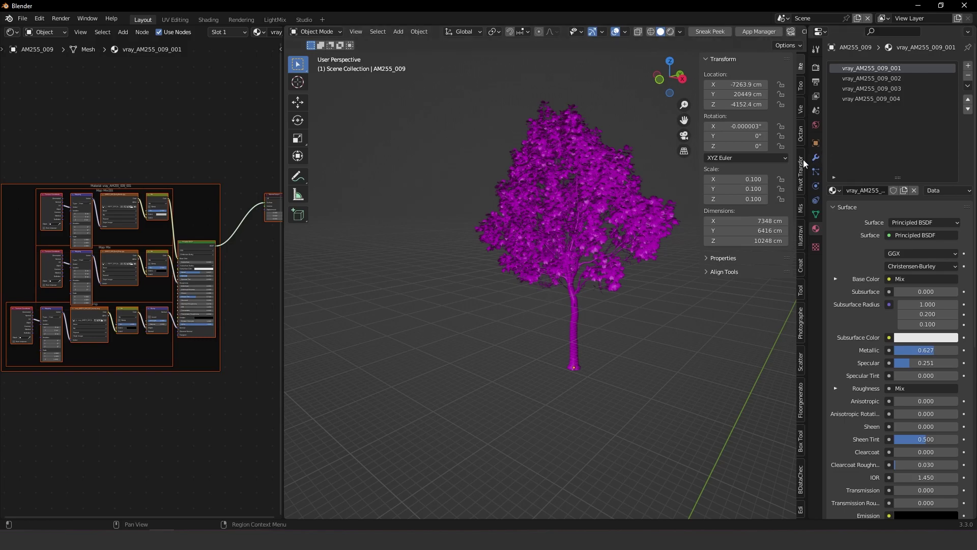
left_click(801, 136)
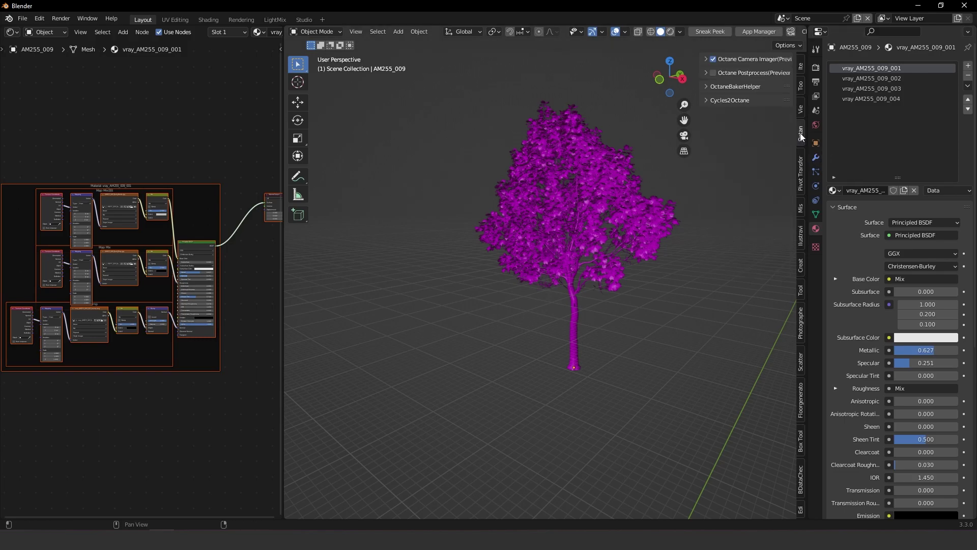
left_click(717, 99)
left_click_drag(703, 138, 664, 137)
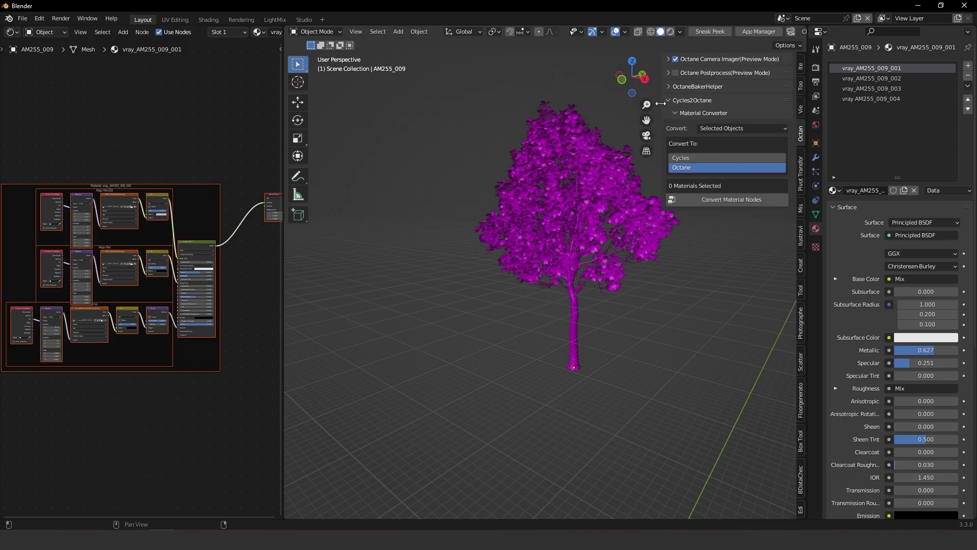
Step: Set the converter's scope to Selected Objects, select the whole tree and convert its material nodes to Octane
left_click(749, 128)
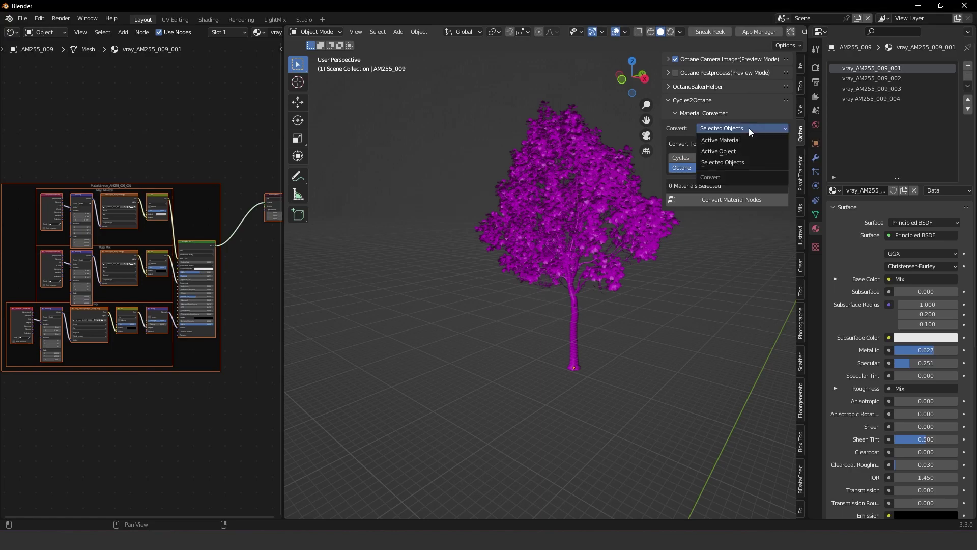
left_click(745, 164)
left_click(524, 167)
left_click_drag(398, 94, 626, 448)
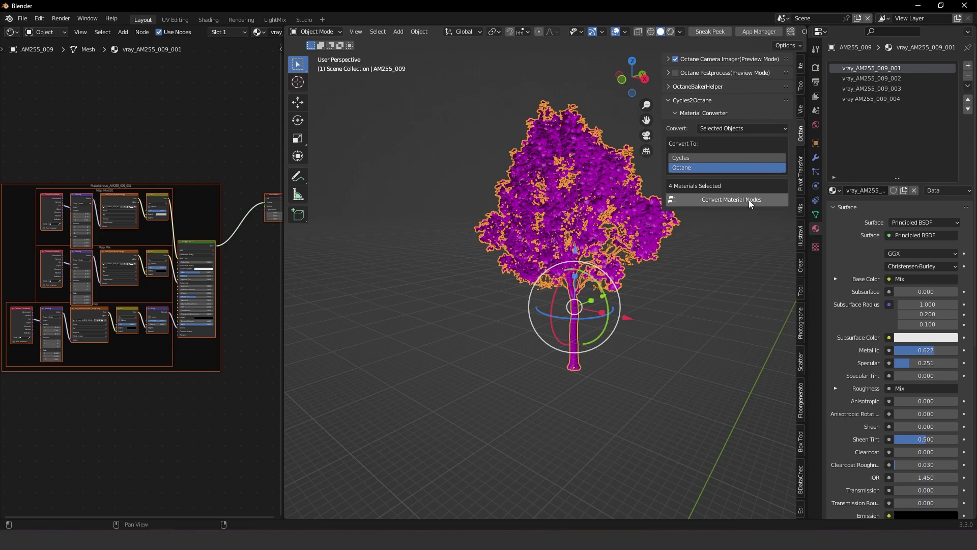
left_click(755, 201)
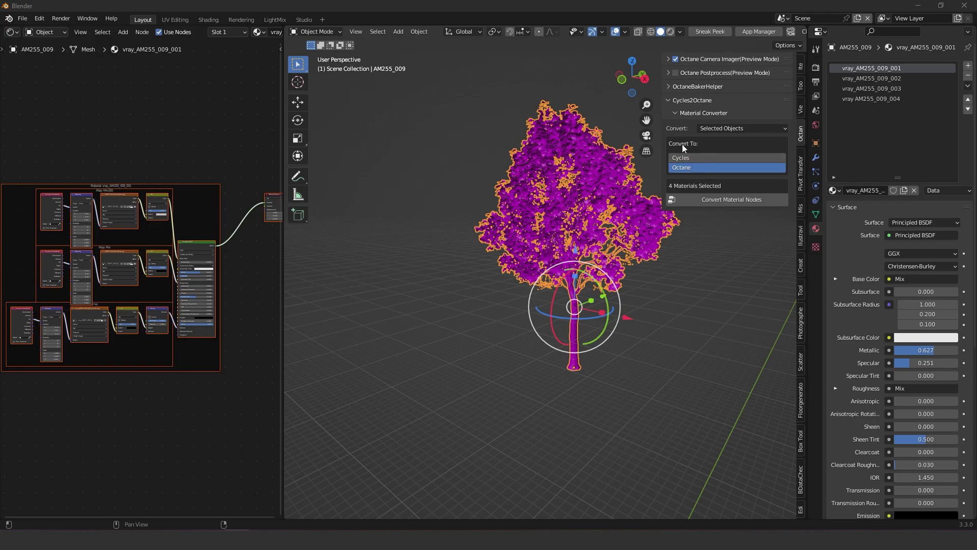
Step: Run the material node conversion to Octane on the selected tree and deselect it
left_click(715, 202)
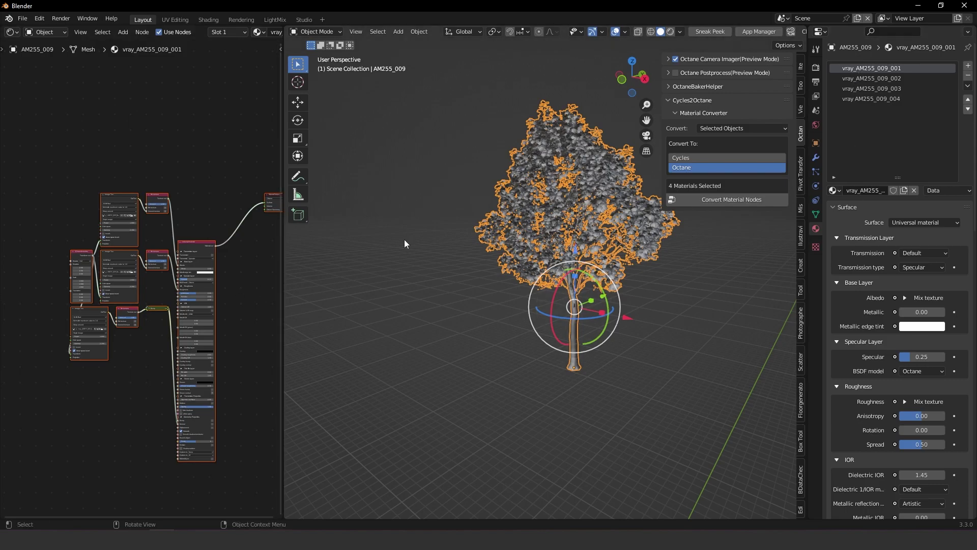
left_click(428, 229)
scroll(583, 176, "up", 4)
middle_click_drag(578, 175, 511, 271)
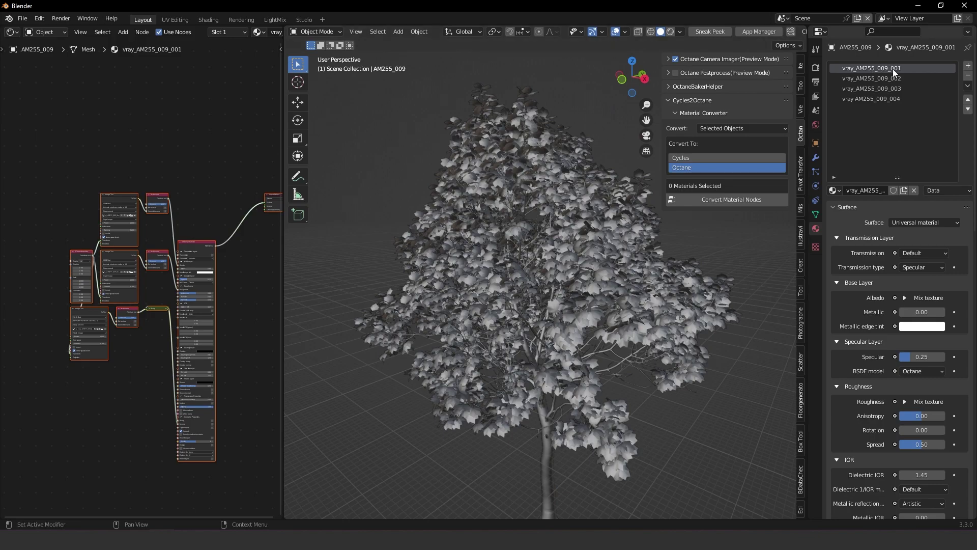
Step: Examine the converted Octane nodes of the tree's four materials, ending on the mix material setup of vray AM255_009_004
scroll(123, 276, "up", 3)
scroll(179, 252, "down", 1)
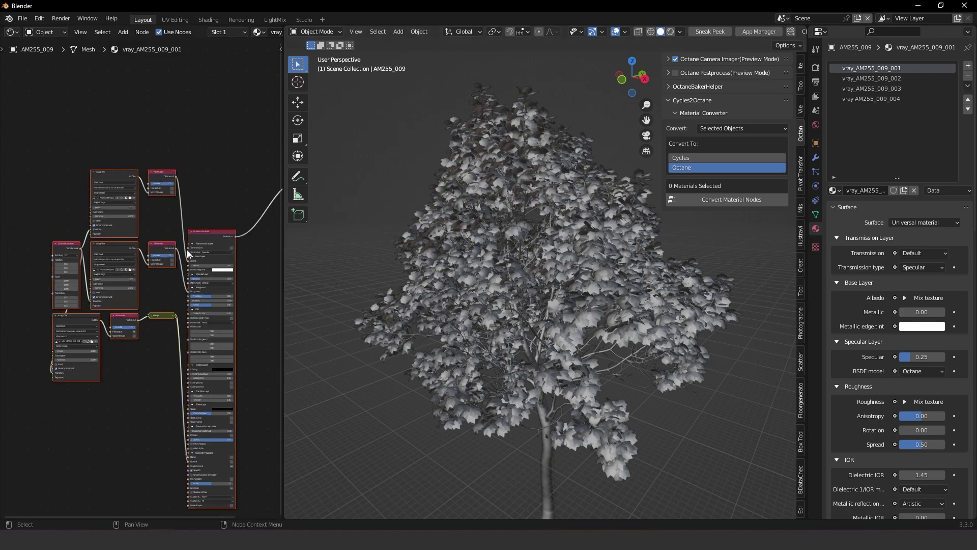
left_click(871, 78)
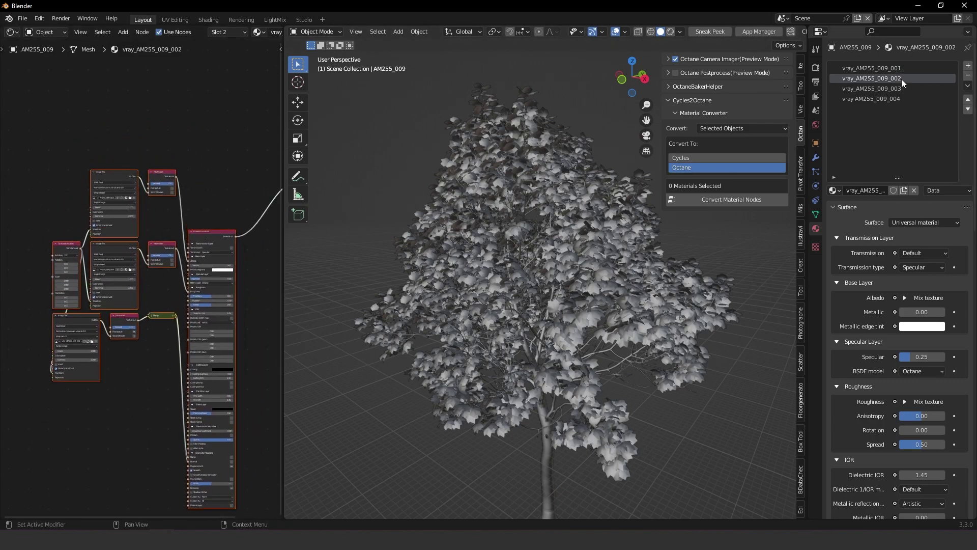
left_click(873, 88)
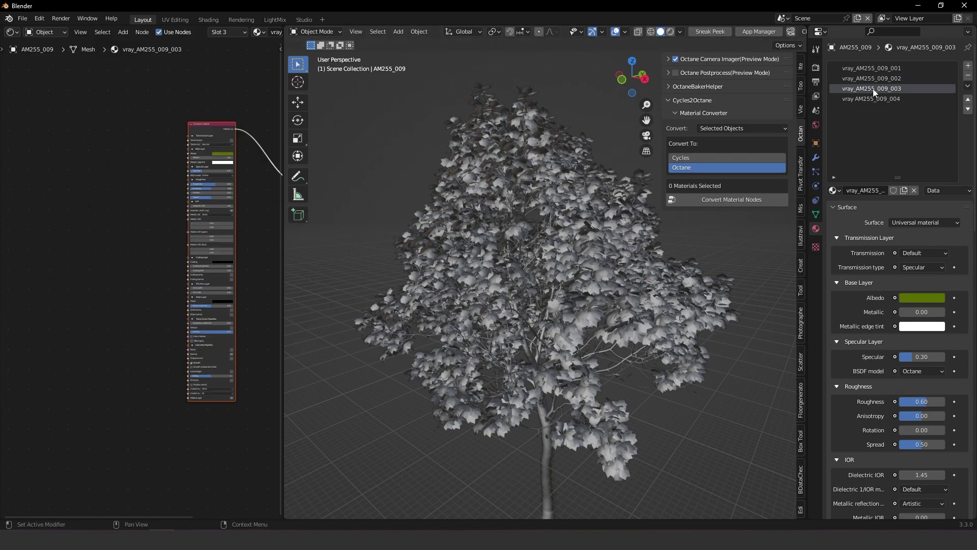
left_click(885, 98)
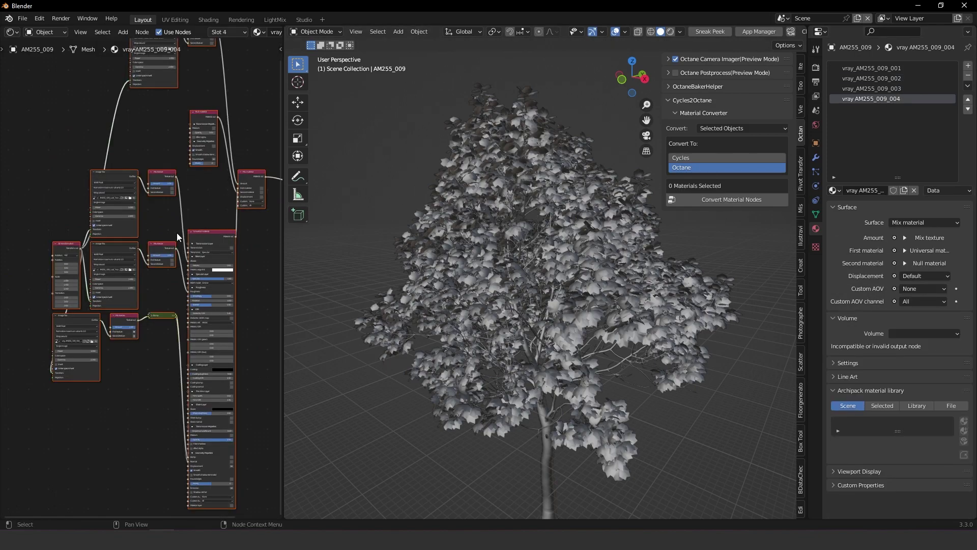
scroll(129, 355, "up", 2)
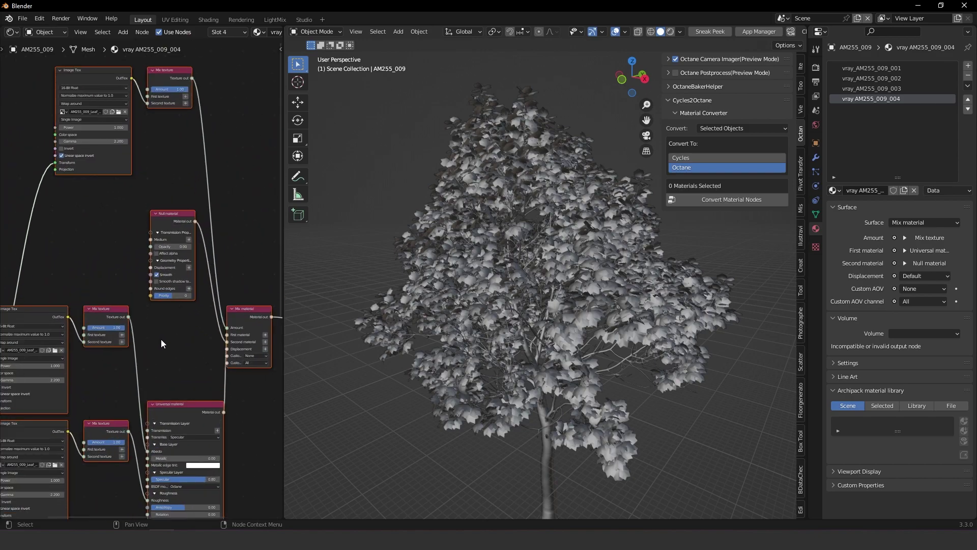
scroll(200, 206, "right", 3)
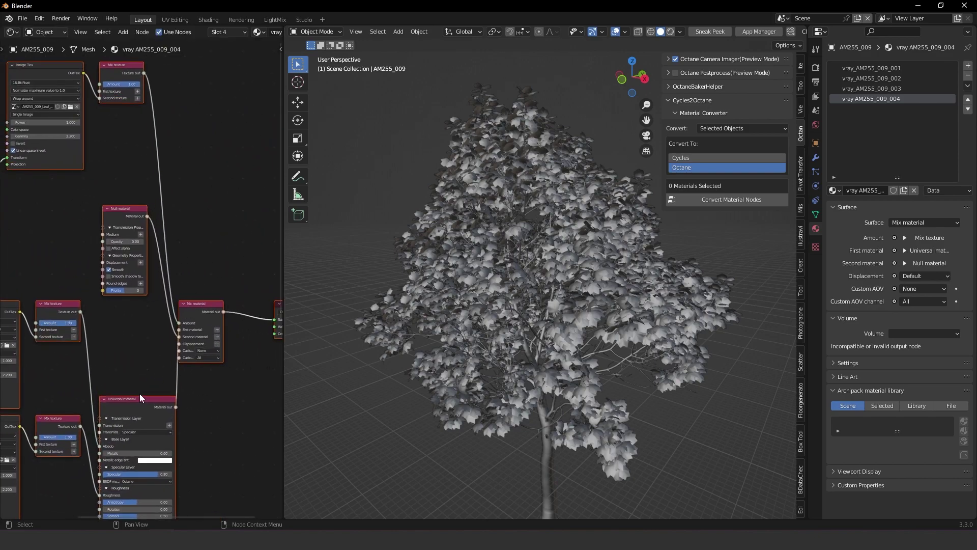
middle_click_drag(198, 304, 241, 289)
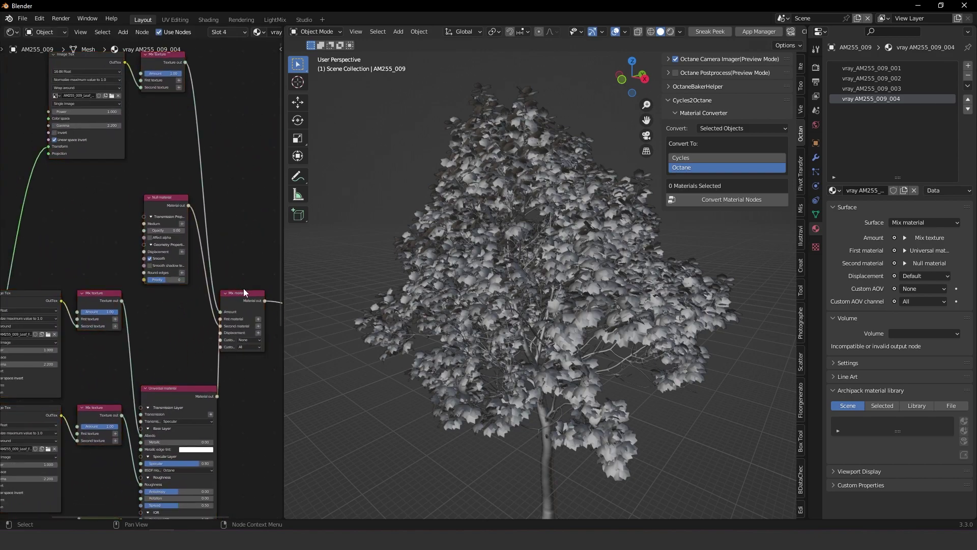
Step: Spread out the Mix material, Universal material and Mix texture nodes of vray AM255_009_004
left_click_drag(244, 288, 269, 296)
left_click_drag(175, 372, 163, 330)
left_click_drag(91, 297, 89, 299)
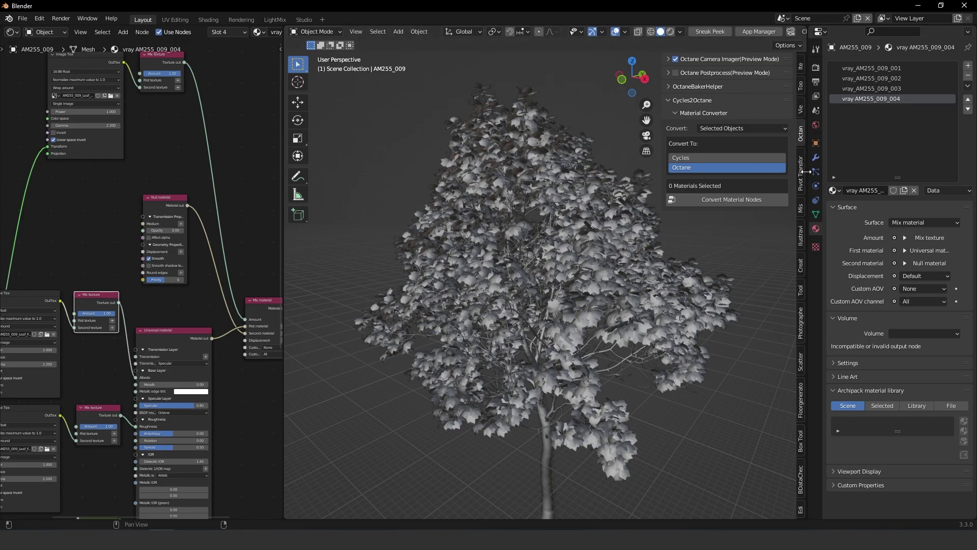
Step: Reveal the Texture Relinker with its Image Data and Relinker settings and update the image data
left_click(800, 66)
left_click(799, 87)
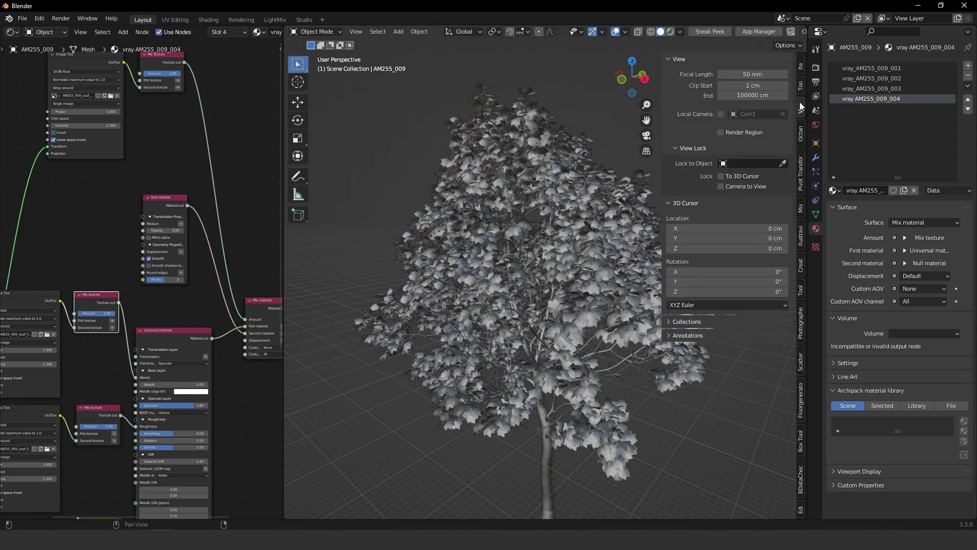
left_click(694, 293)
left_click(713, 321)
left_click(672, 421)
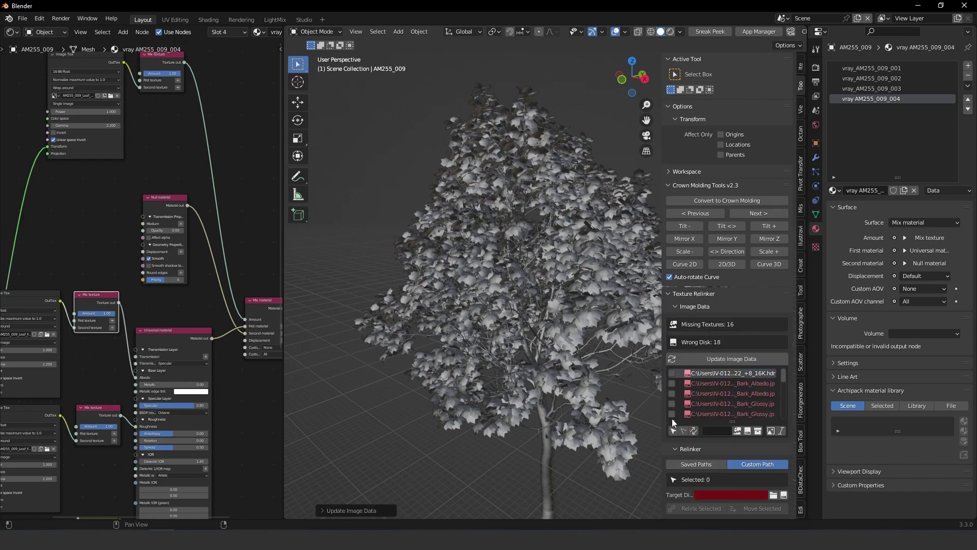
Step: Select all listed textures, set the custom target directory to the Blender Exterior models folder and relink them
left_click(674, 431)
scroll(706, 410, "down", 10)
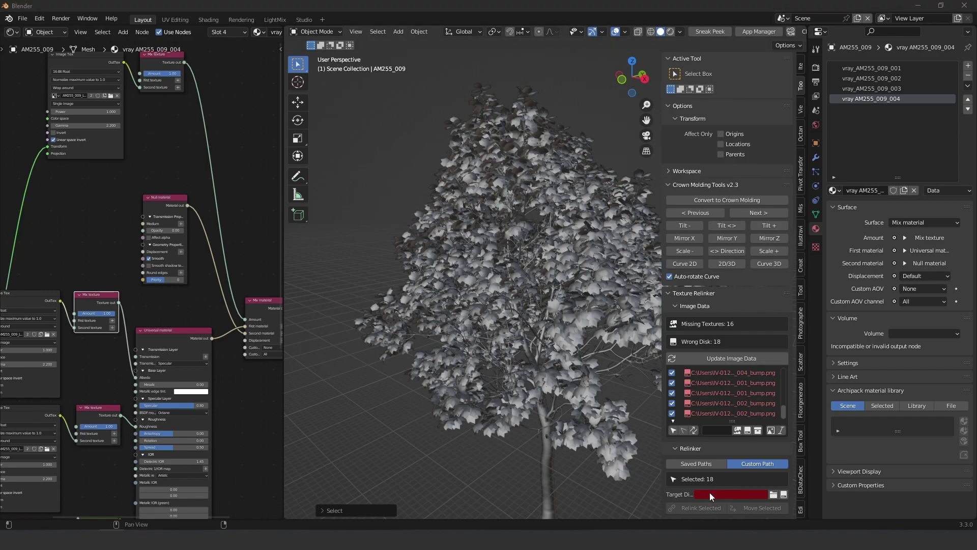
key("ctrl+v")
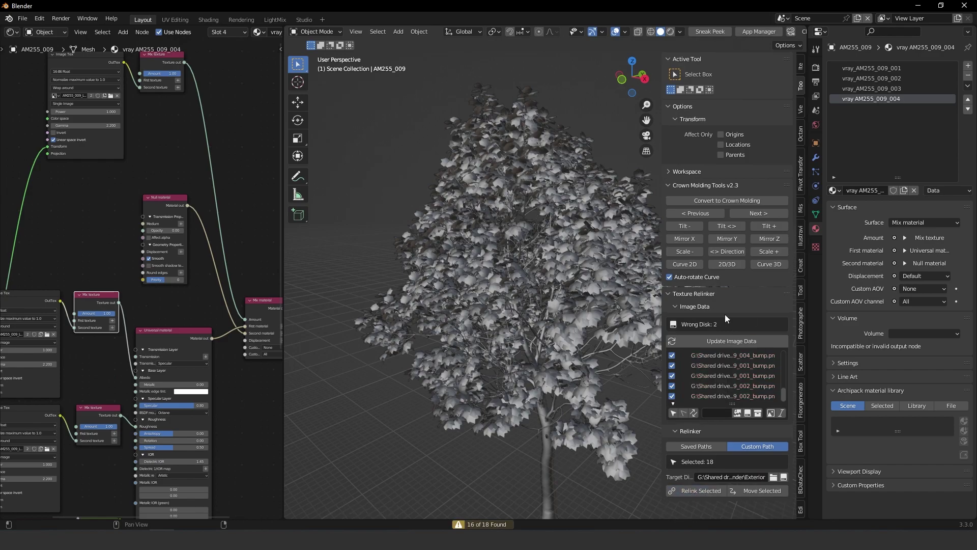
Step: Show the viewport in rendered shading and inspect the Octane-rendered tree from several angles
left_click(670, 31)
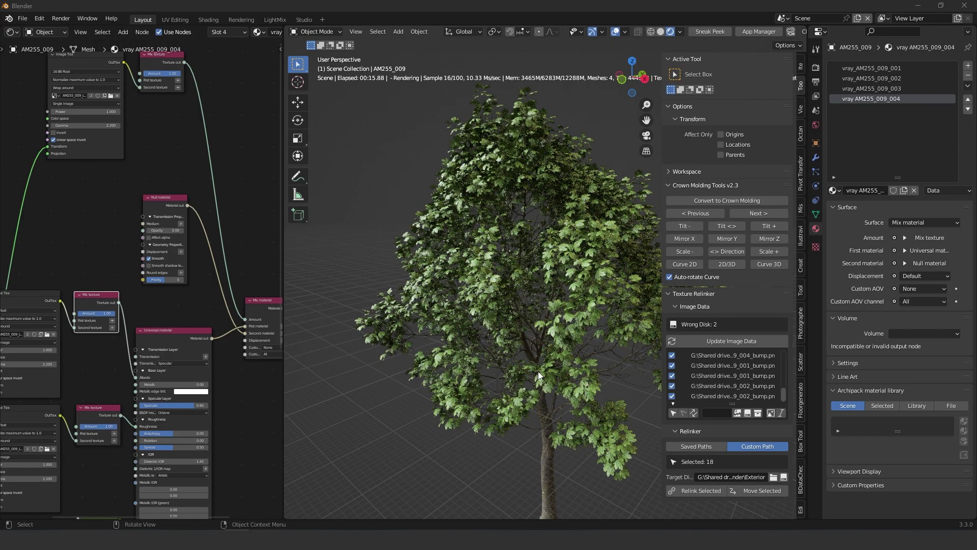
middle_click_drag(587, 315, 545, 311)
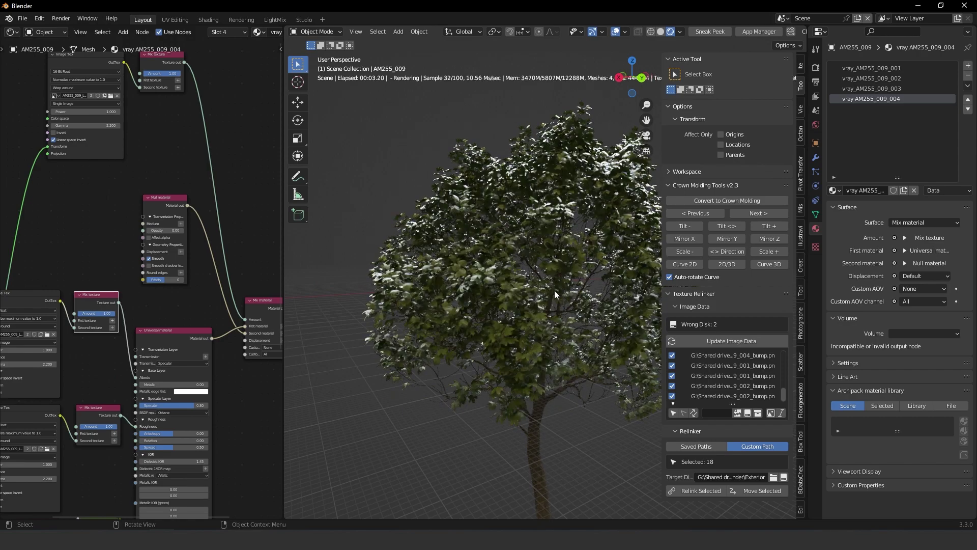
middle_click_drag(441, 270, 576, 294)
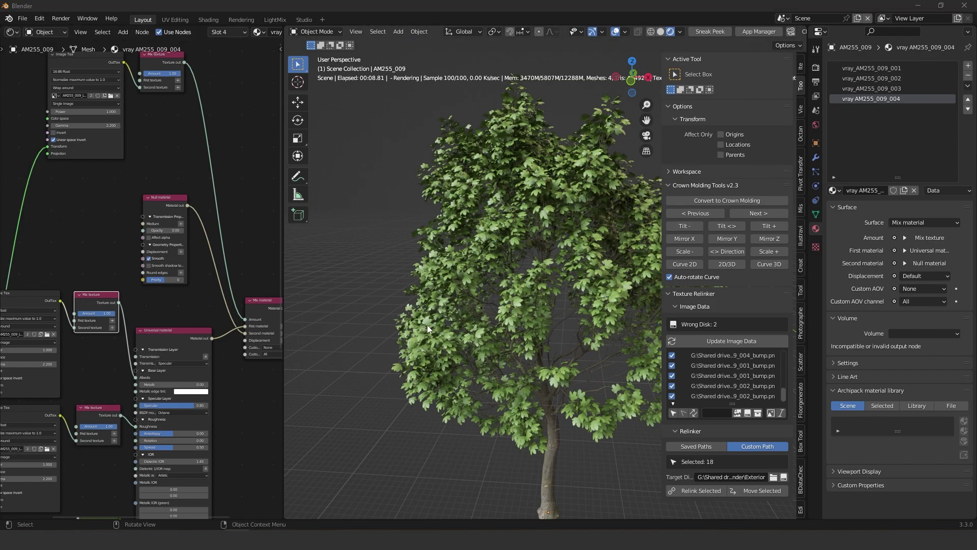
Step: Return the viewport to solid shading, select the whole tree and remove it from the scene
left_click(661, 32)
scroll(511, 215, "down", 5)
key("ctrl+b")
left_click_drag(566, 324, 633, 436)
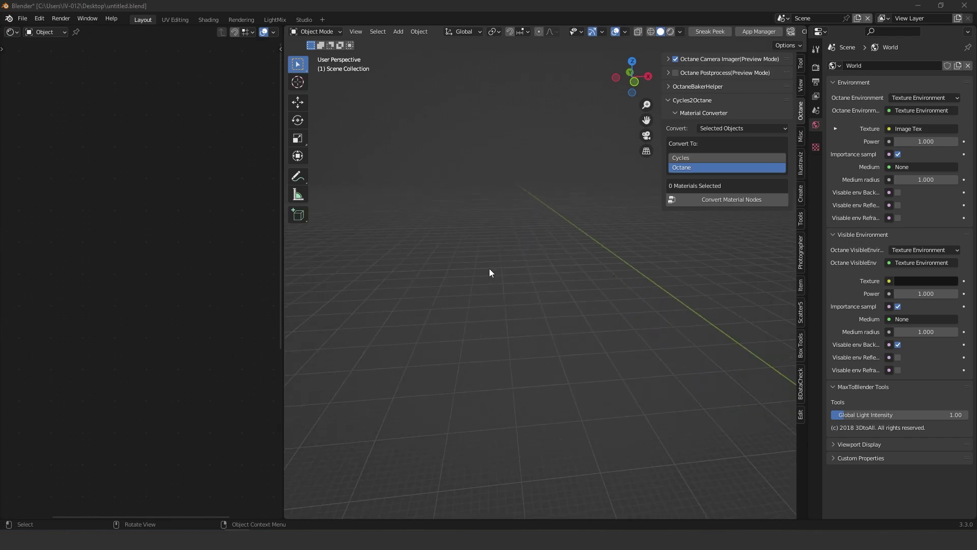
Step: Switch to Connecter, select the AM208_028_Vray shelf in the Decoration folder and dock the window beside Blender
key("alt+Tab")
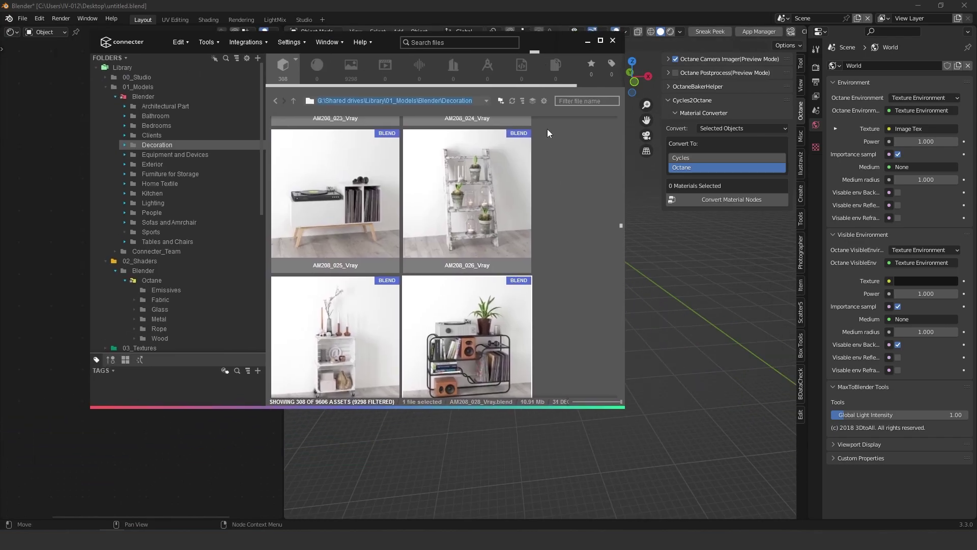
left_click(480, 346)
scroll(479, 346, "down", 2)
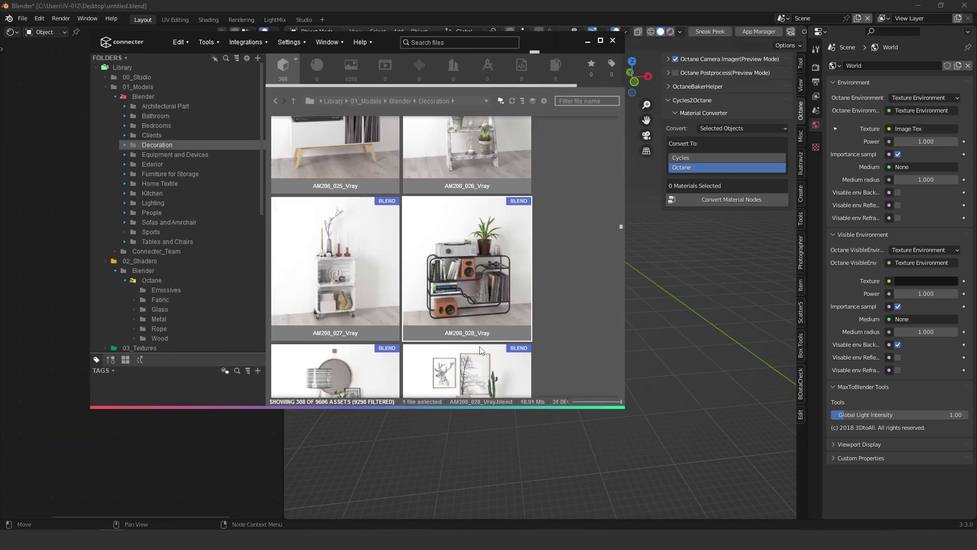
left_click_drag(551, 39, 439, 11)
left_click(440, 11)
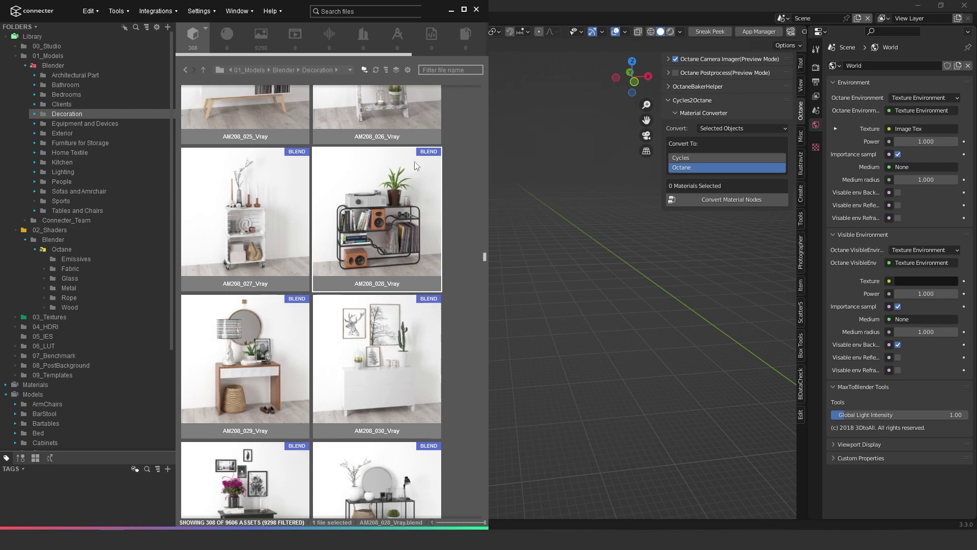
Step: Bring AM208_028_Vray.blend into the Blender scene with Append & Place and position the shelf on the ground
left_click_drag(371, 250, 607, 306)
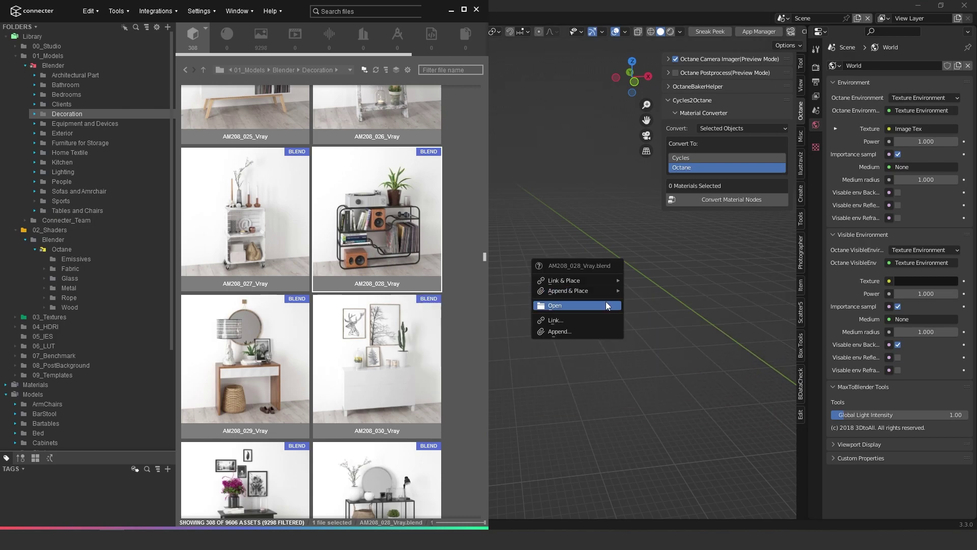
mouse_move(601, 292)
left_click(657, 292)
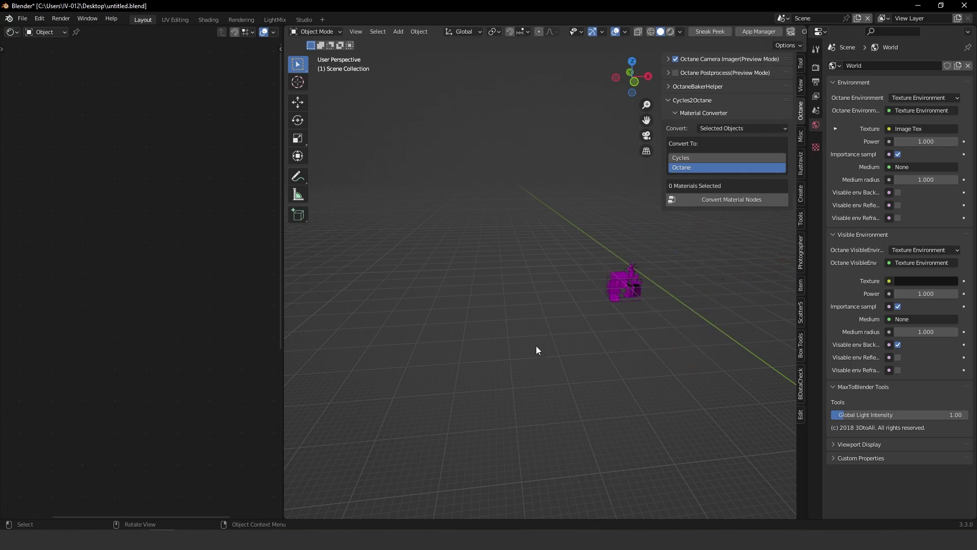
left_click(647, 299)
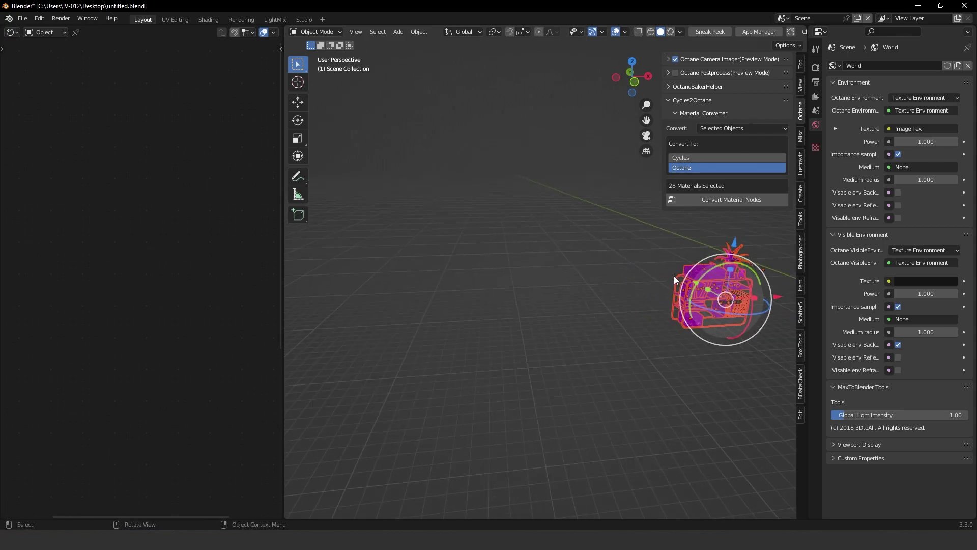
scroll(674, 280, "up", 4)
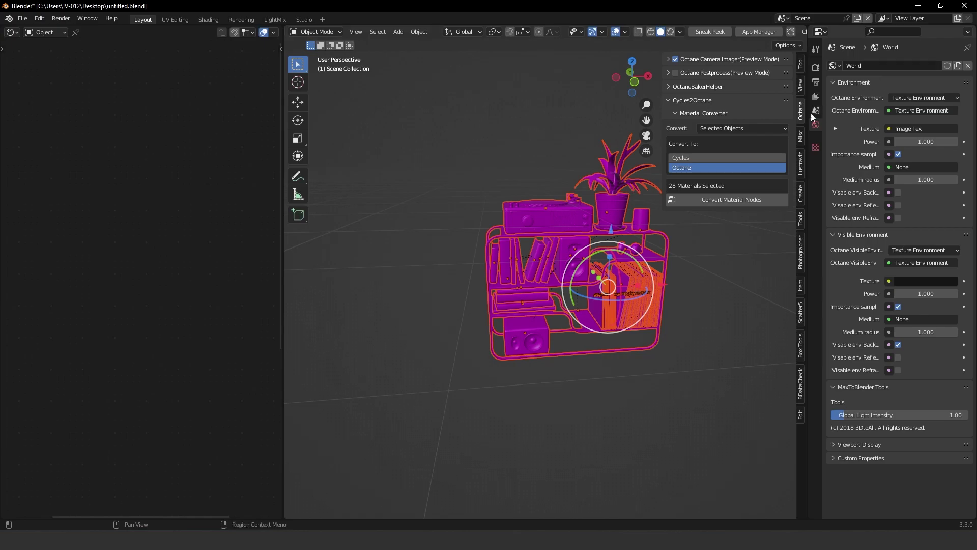
Step: Relink the shelf's textures with the Texture Relinker, using the Decoration models folder as custom target directory
left_click(800, 86)
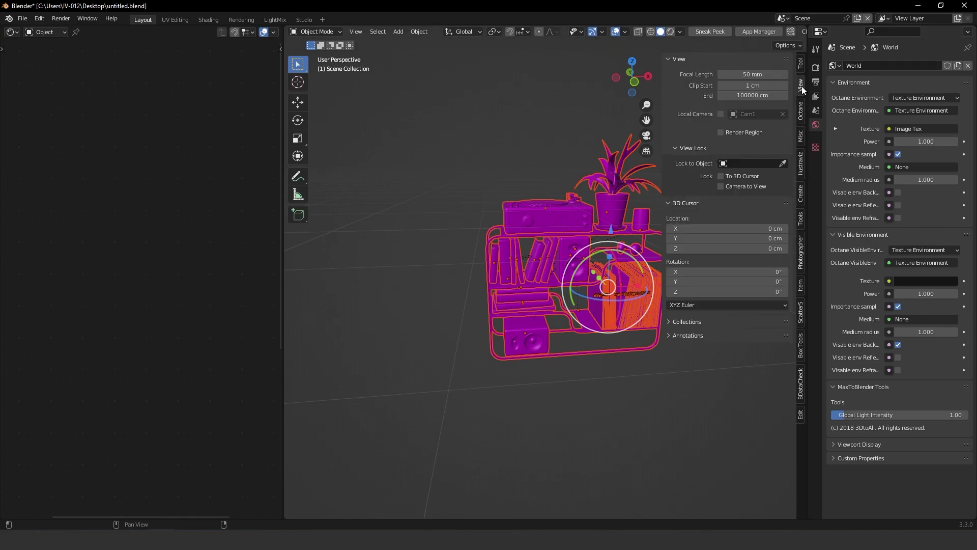
left_click(801, 64)
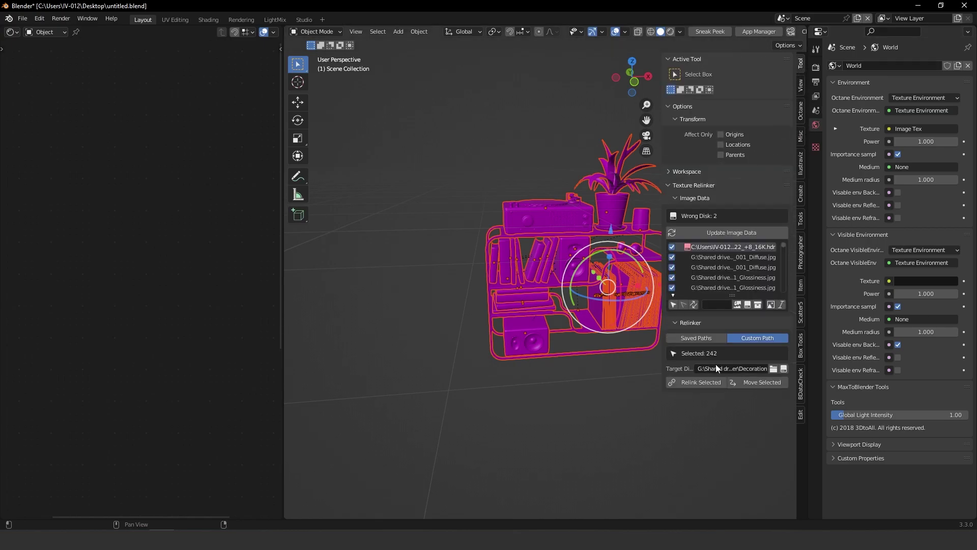
left_click(694, 382)
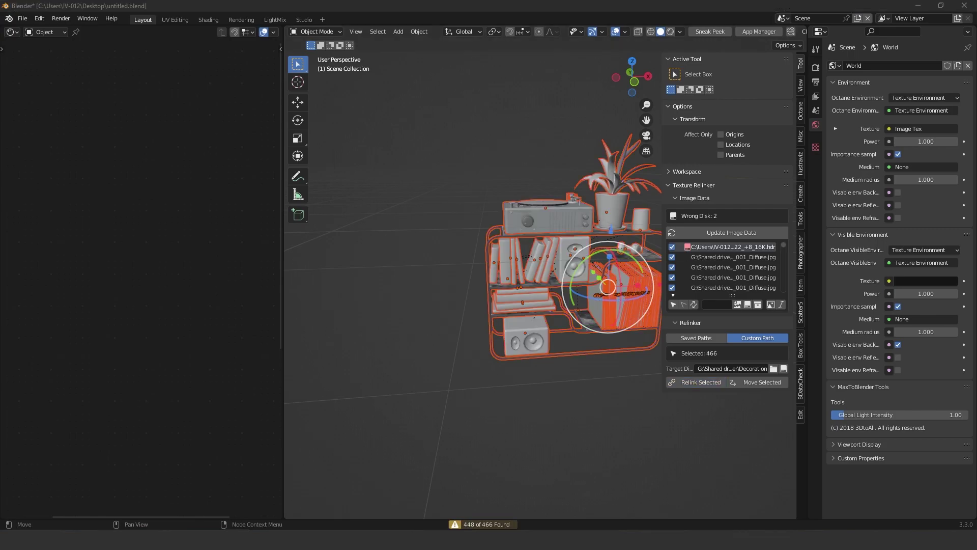
Step: Deselect everything and examine the Cycles material nodes of individual shelf objects, from the gramophone to the stacked books
key("alt+a")
left_click(527, 218)
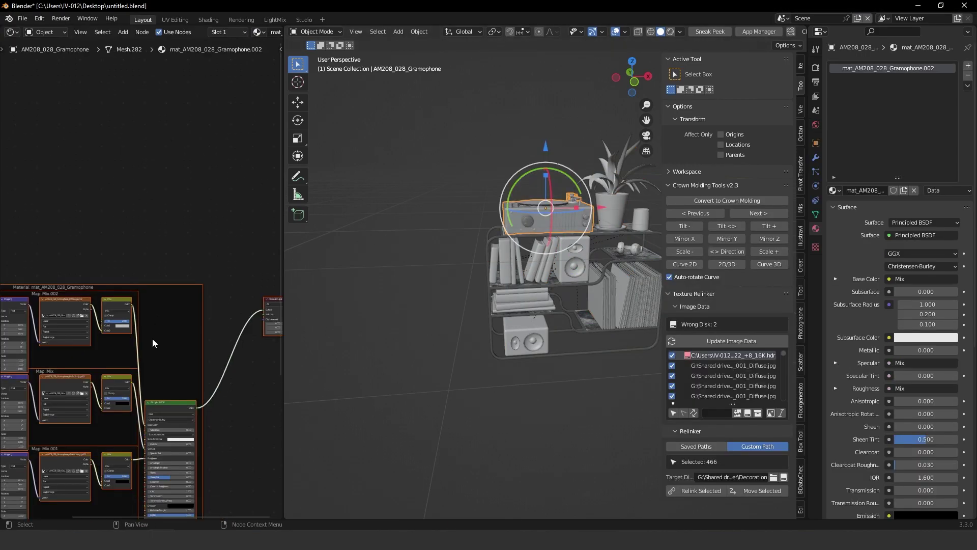
scroll(151, 346, "down", 4)
scroll(174, 254, "up", 3)
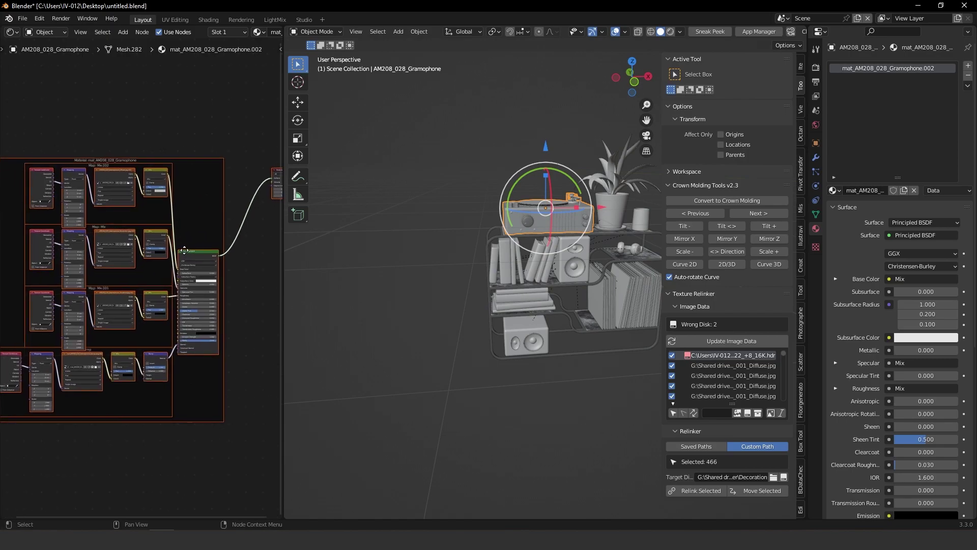
left_click(606, 200)
left_click(605, 174)
left_click(558, 257)
left_click(635, 284)
left_click(538, 298)
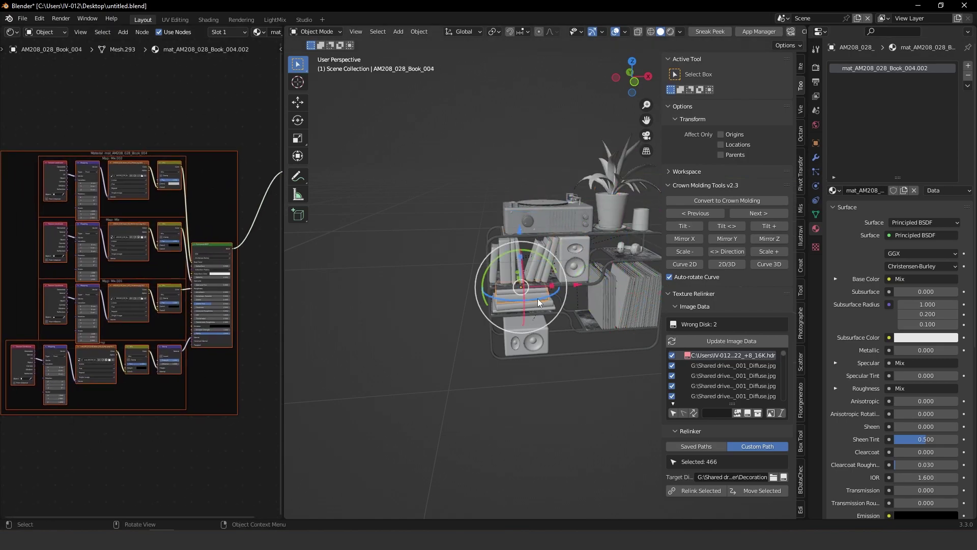
left_click(536, 304)
Step: Select all objects of the shelf set and convert their material nodes to Octane with Cycles2Octane
scroll(488, 239, "down", 2)
left_click_drag(475, 151, 671, 425)
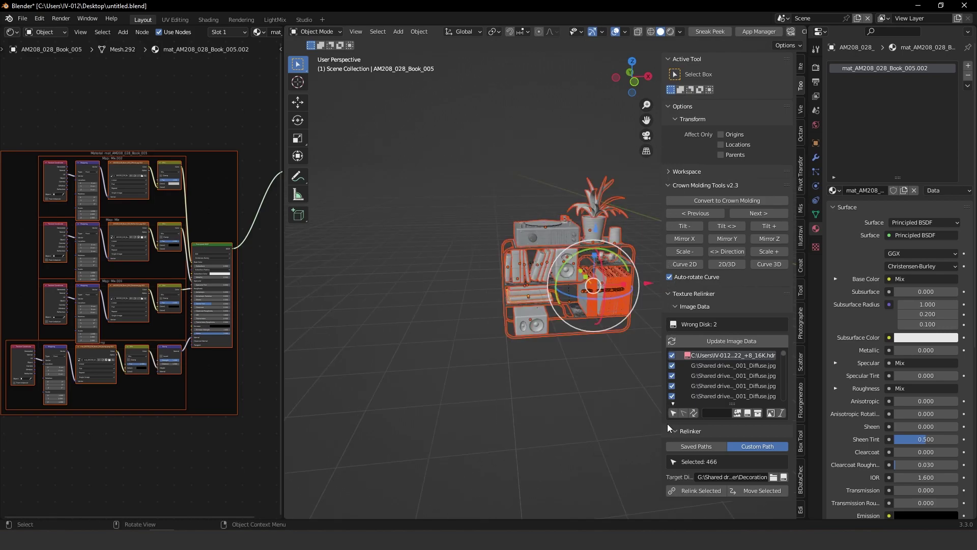
left_click(801, 131)
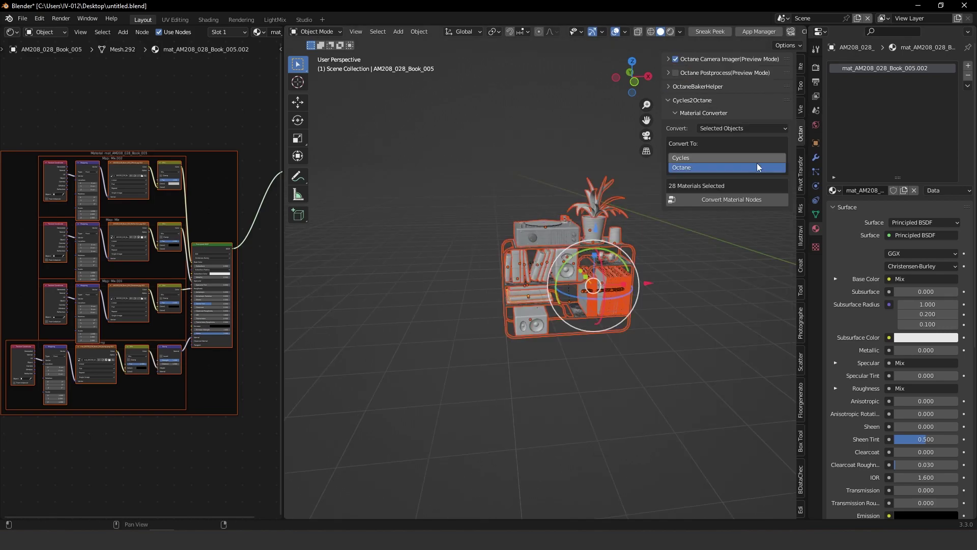
left_click(737, 199)
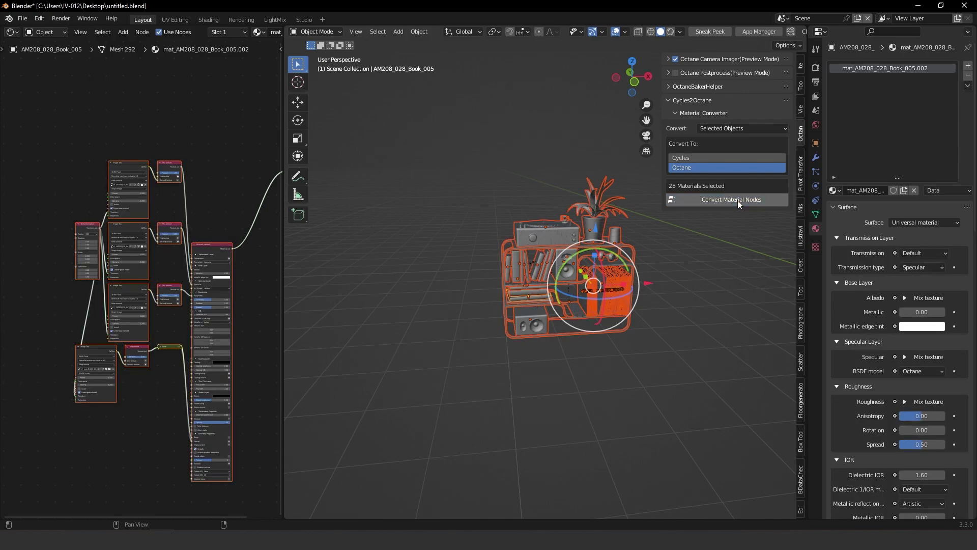
Step: Display the converted shelf in rendered viewport shading and clear the selection
middle_click_drag(563, 221, 615, 294)
left_click(671, 32)
left_click(471, 170)
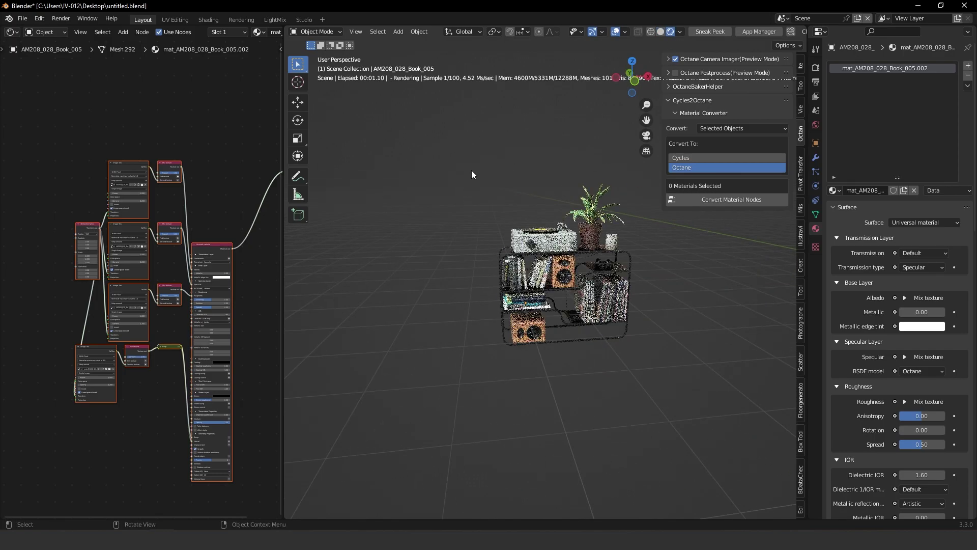
Step: Return the viewport to solid shading and delete all objects of the shelf set
scroll(560, 249, "up", 3)
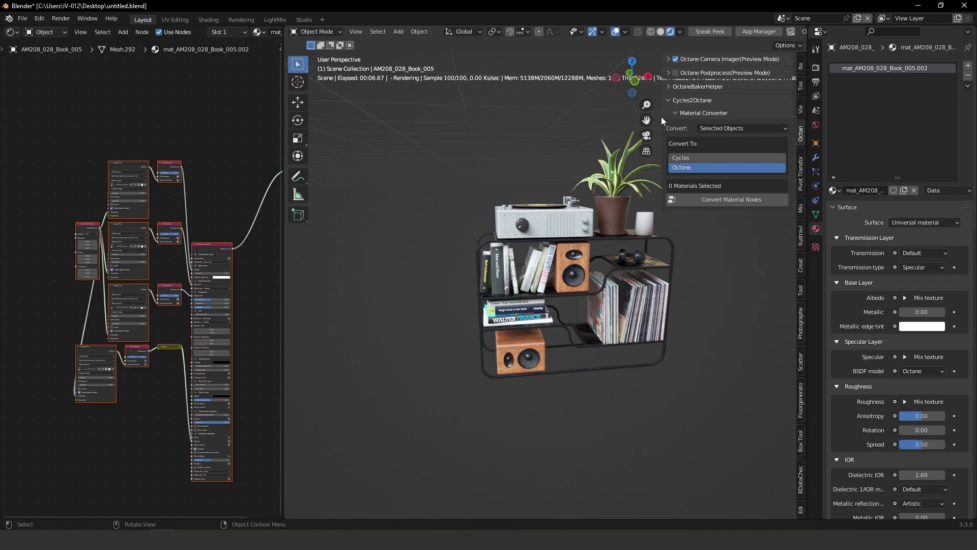
left_click(661, 33)
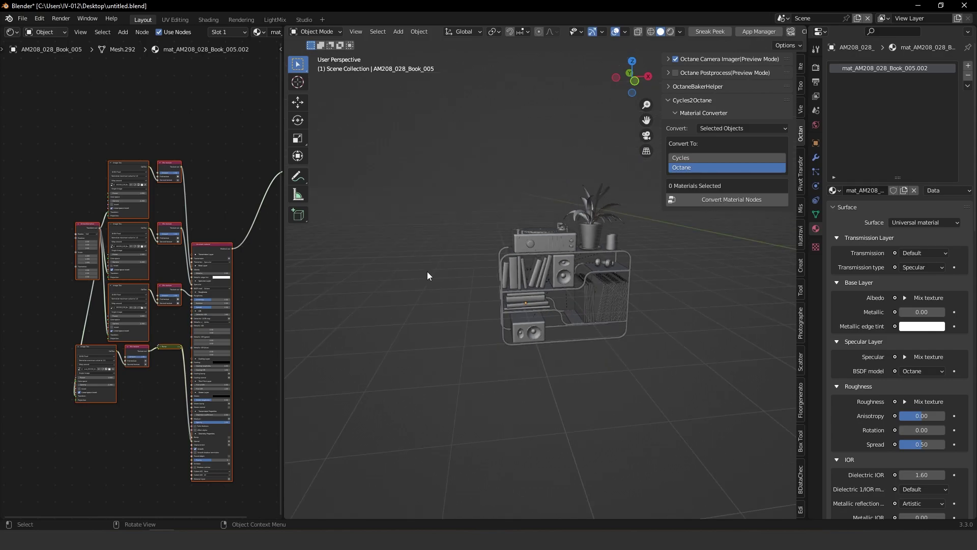
key("ctrl+b")
left_click_drag(457, 155, 658, 414)
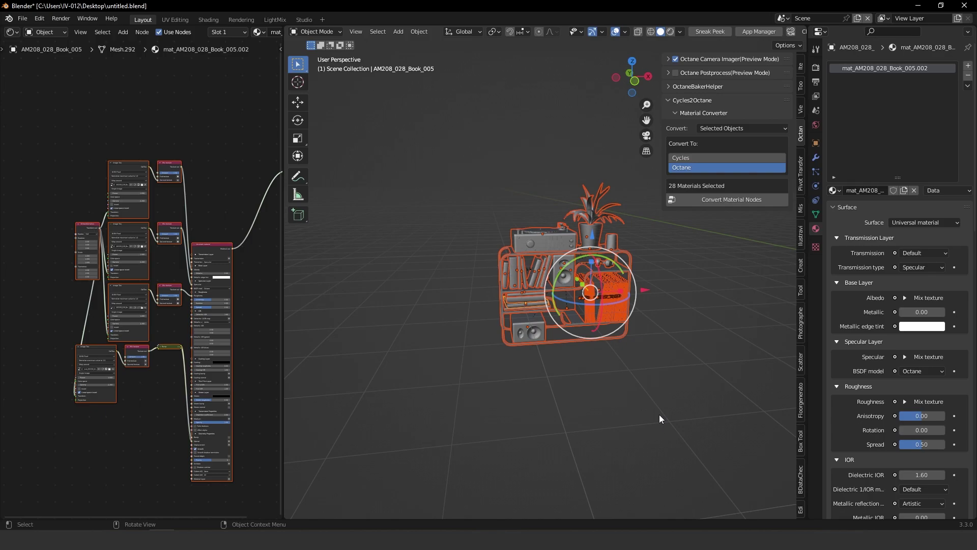
key("Delete")
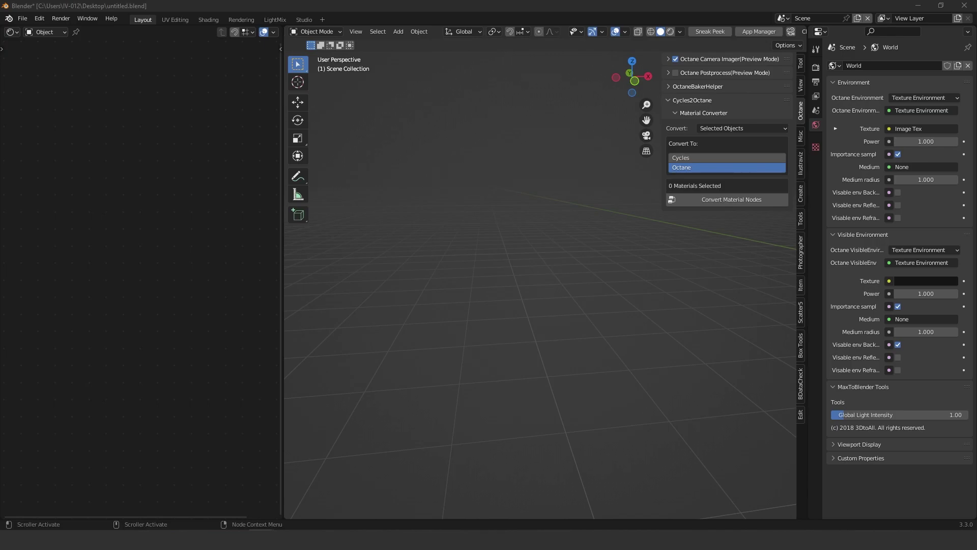
Step: Append the juice bottle models from DD-0009 Fruit Juice Jars.blend into the scene
left_click_drag(545, 228, 544, 228)
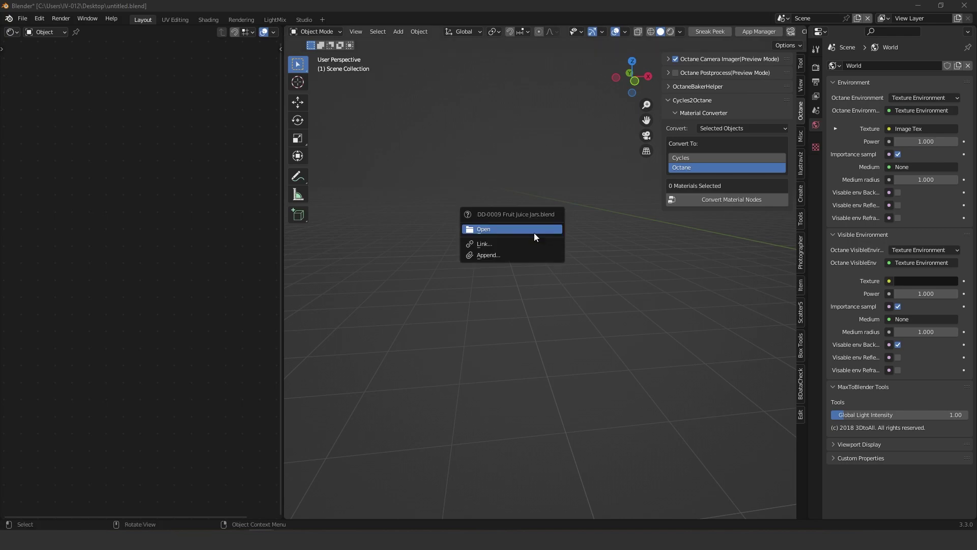
left_click(497, 252)
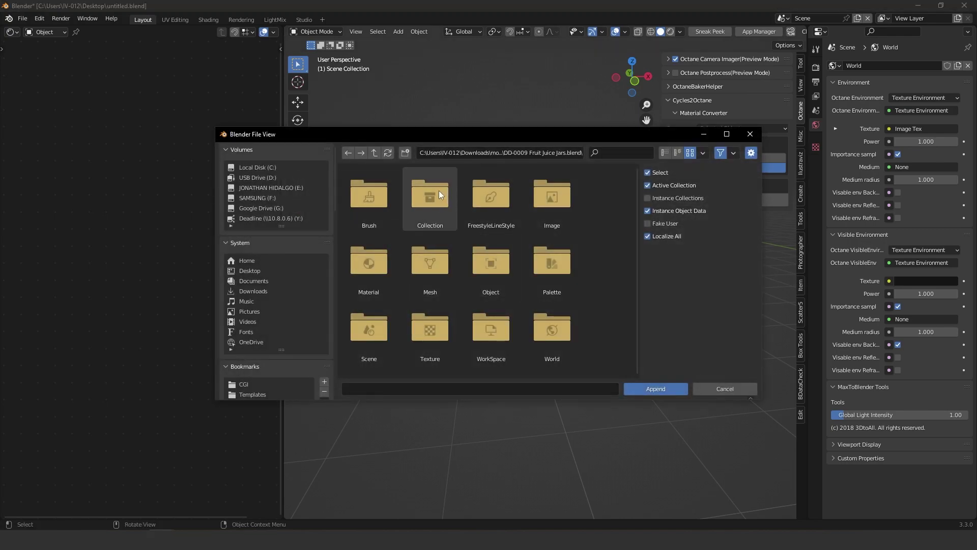
left_click(437, 262)
double_click(368, 192)
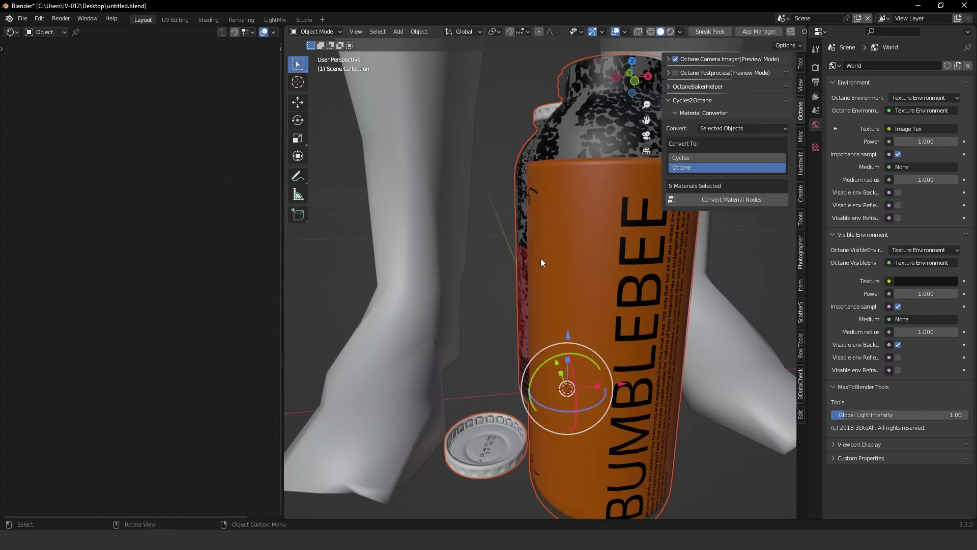
Step: Delete the human figure standing behind the juice bottles
scroll(541, 258, "down", 5)
left_click_drag(485, 149, 602, 172)
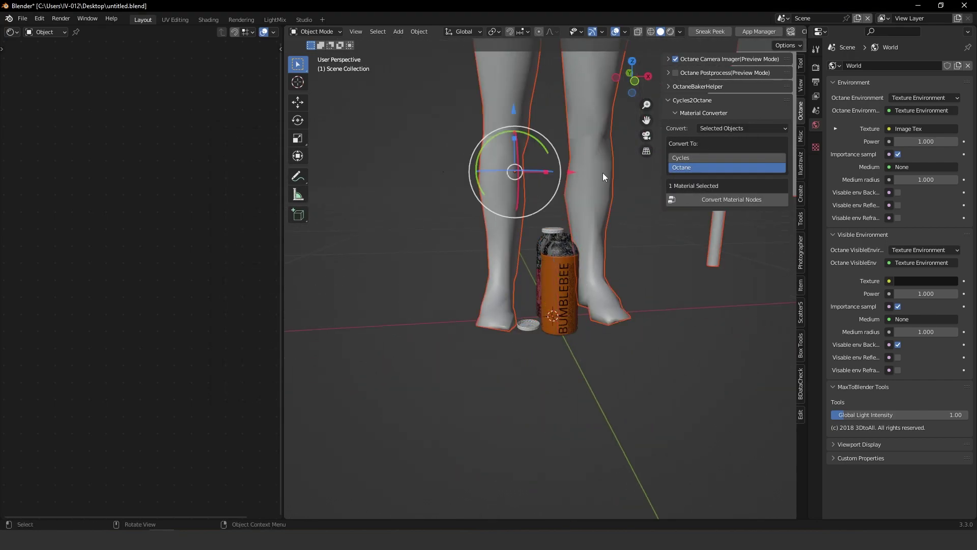
key("Delete")
Step: Switch the render engine to Cycles and examine the material nodes of the juice bottles and the chrome sphere
scroll(541, 291, "up", 4)
middle_click_drag(499, 299, 575, 297)
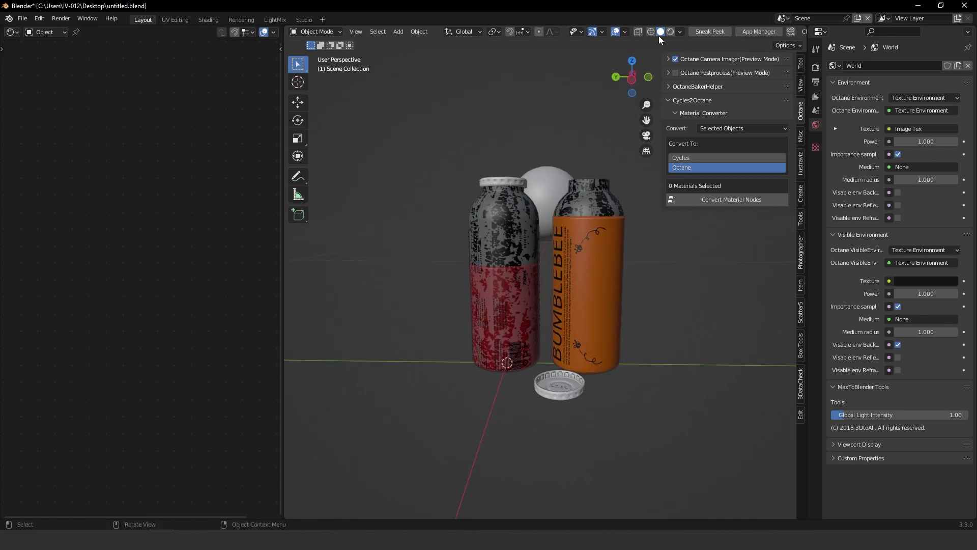
left_click(817, 67)
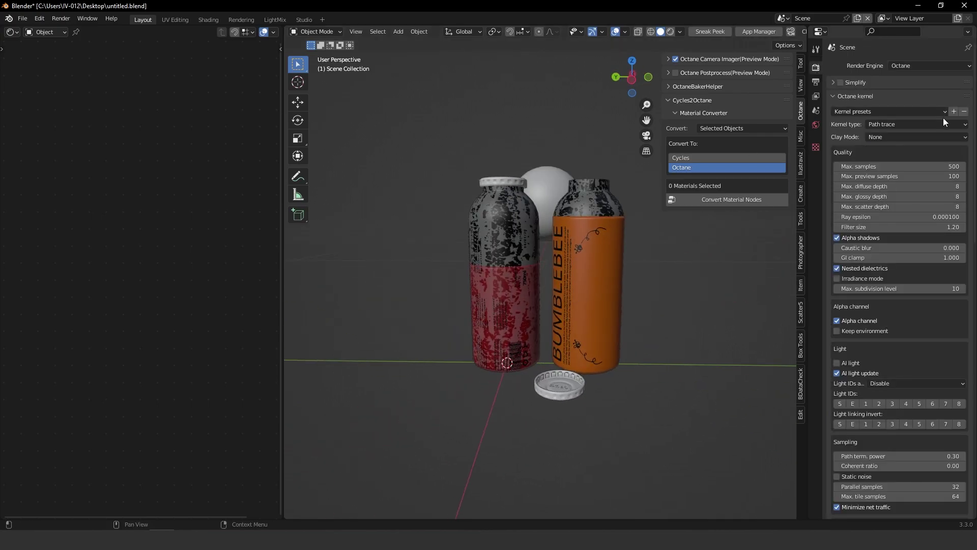
left_click(909, 67)
left_click(908, 100)
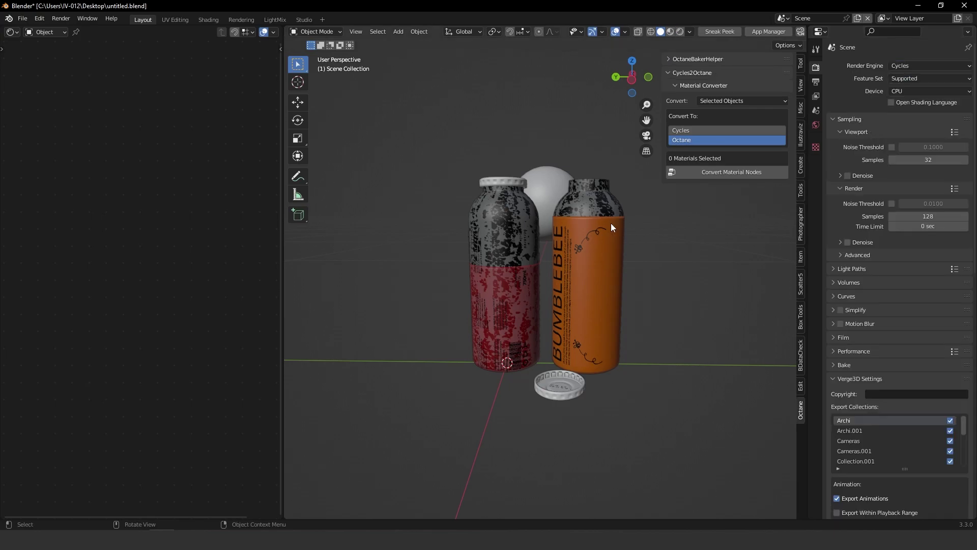
left_click(554, 214)
middle_click_drag(164, 243, 180, 357)
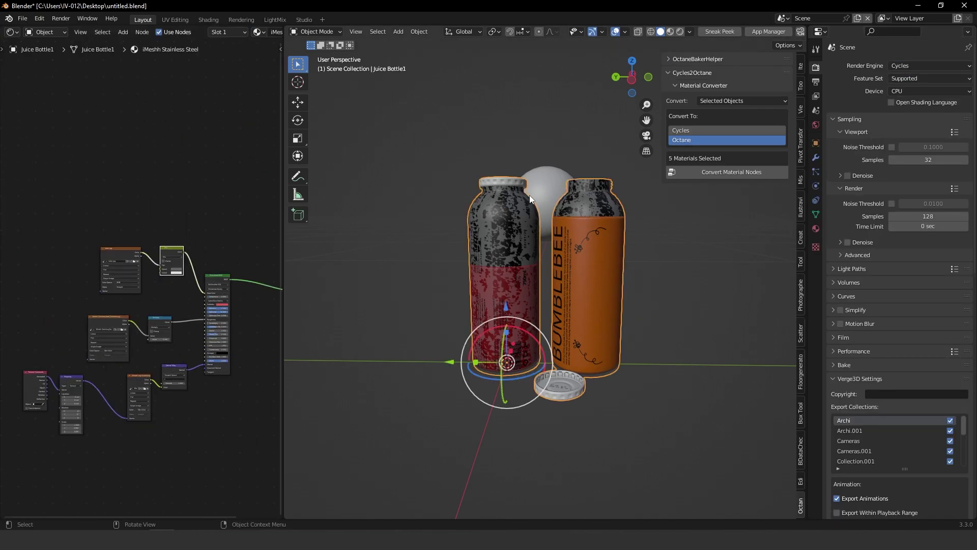
left_click(541, 172)
middle_click_drag(561, 274, 526, 233)
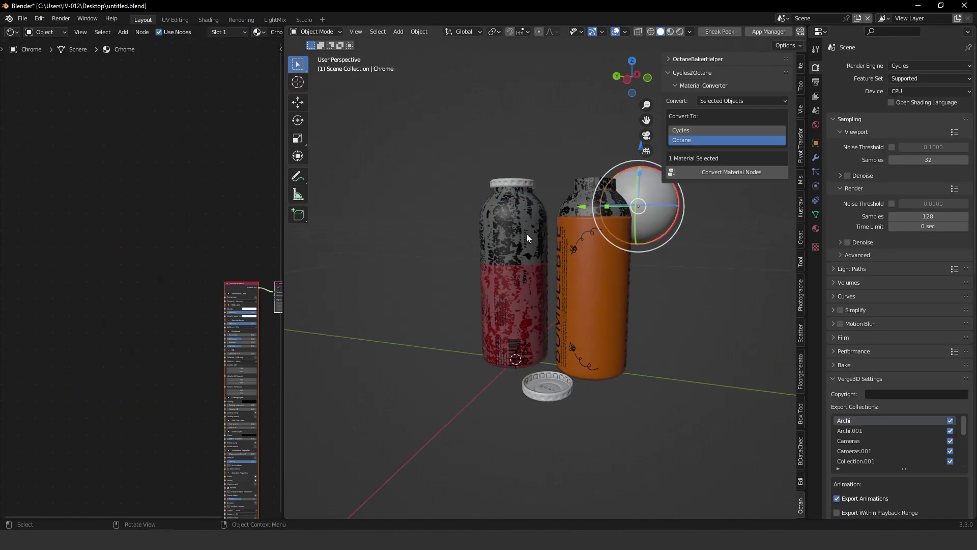
Step: Select the juice bottles and convert their material nodes with Cycles2Octane under the Octane render engine
left_click(527, 233)
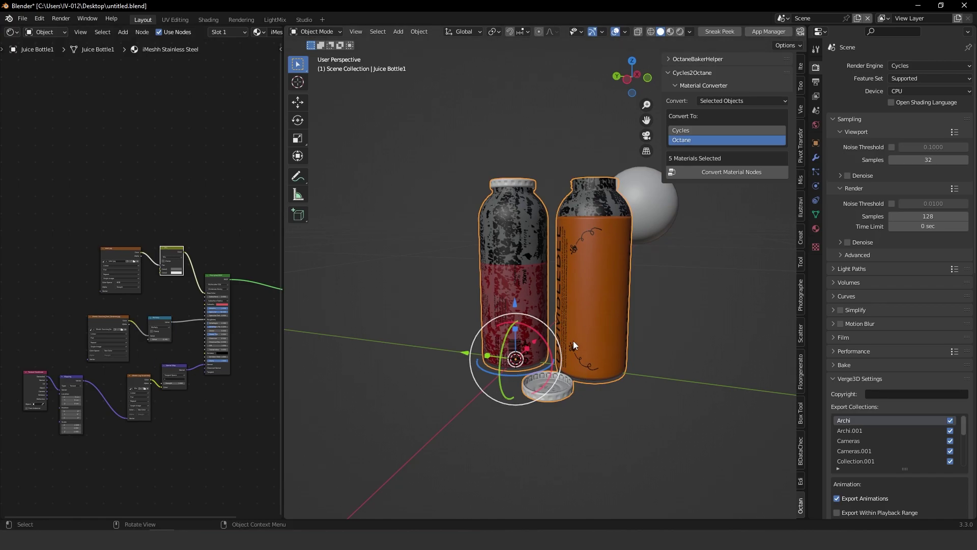
scroll(565, 334, "down", 3)
middle_click_drag(565, 333, 504, 214)
key("shift+b")
left_click_drag(481, 164, 625, 402)
key("Escape")
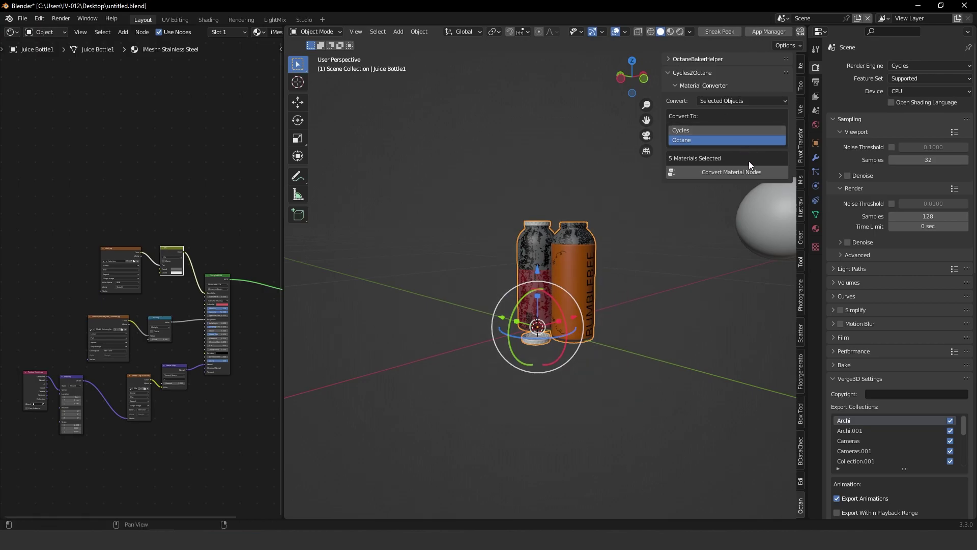
left_click(909, 67)
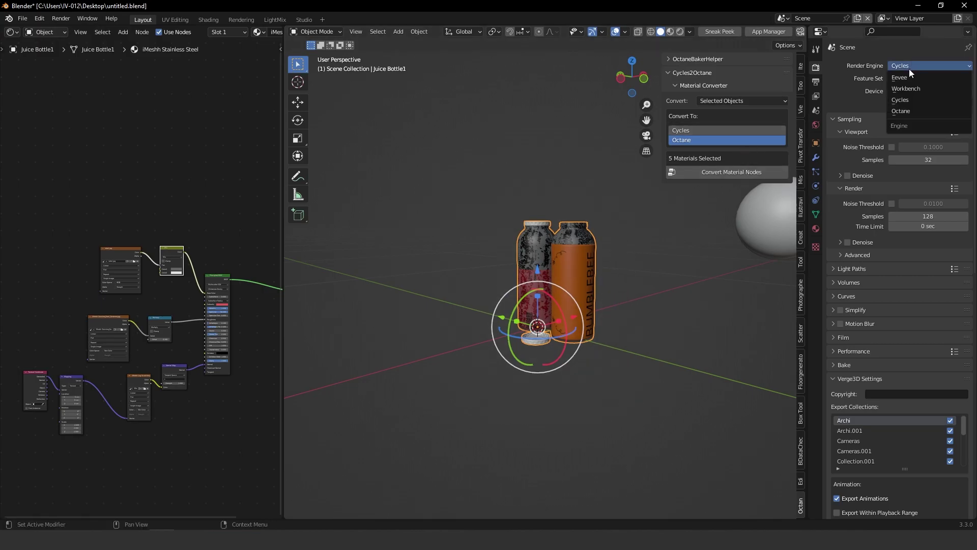
left_click(909, 111)
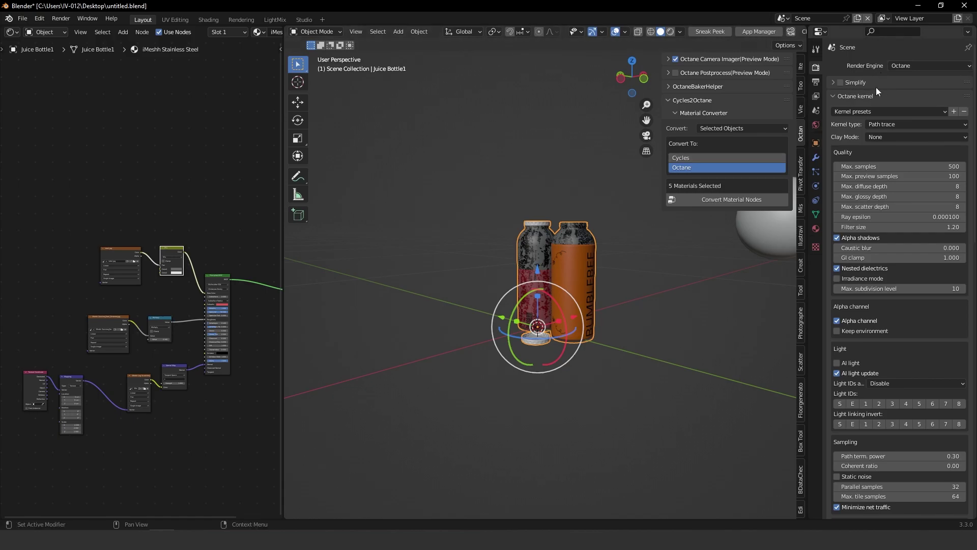
left_click(722, 200)
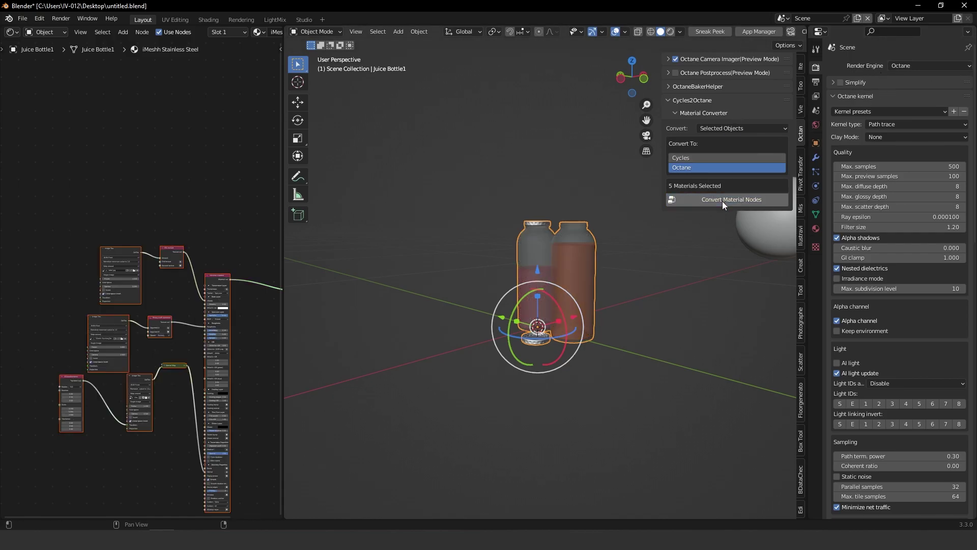
Step: Display the converted bottles in rendered viewport shading and clear the selection
left_click(591, 45)
left_click(670, 32)
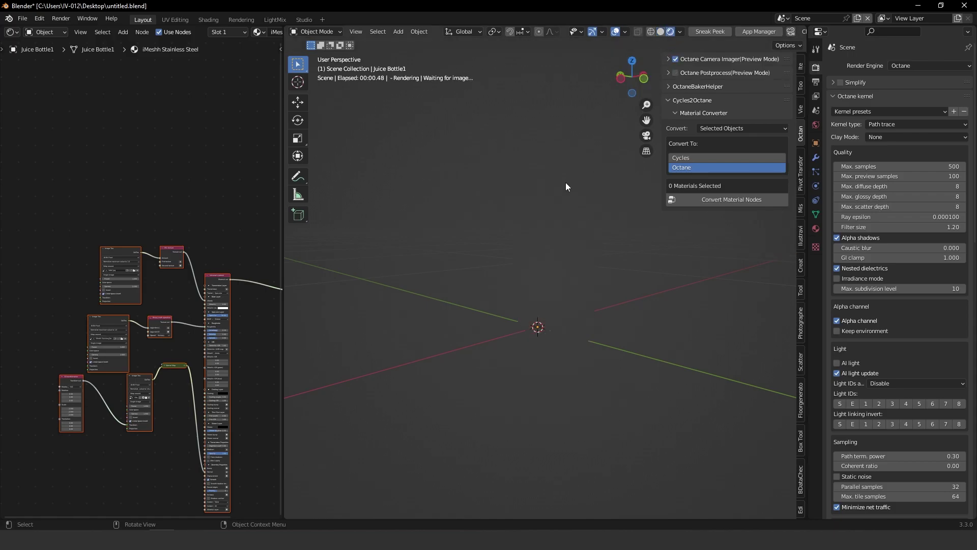
middle_click_drag(638, 301, 624, 304)
scroll(624, 301, "up", 3)
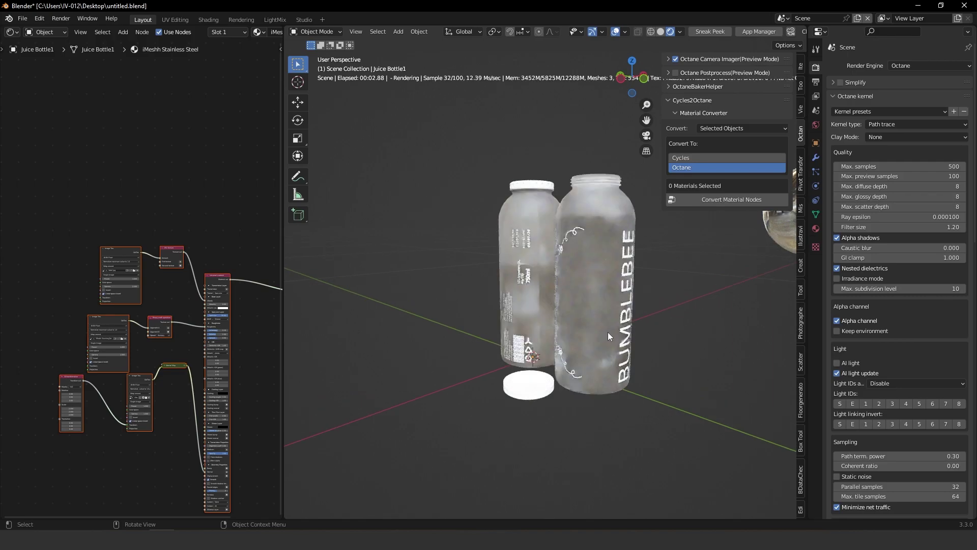
key("a")
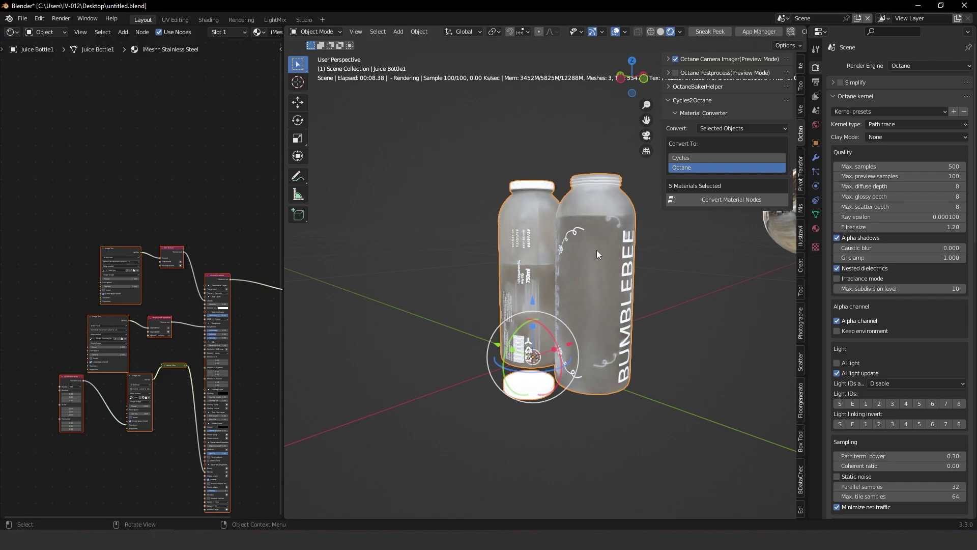
left_click(648, 292)
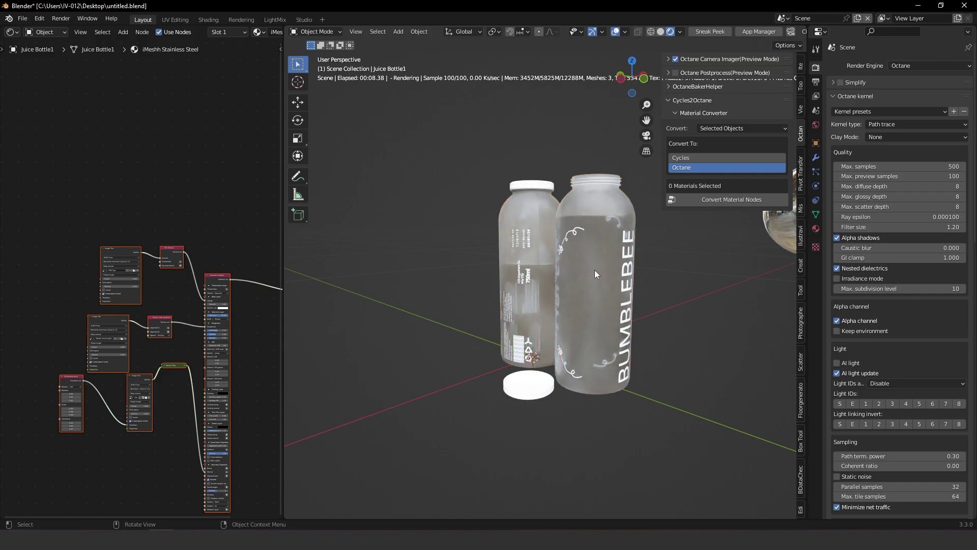
Step: Set the RGB color feeding the transmission of the bottles' Red Juice material to a pinkish red
key("a")
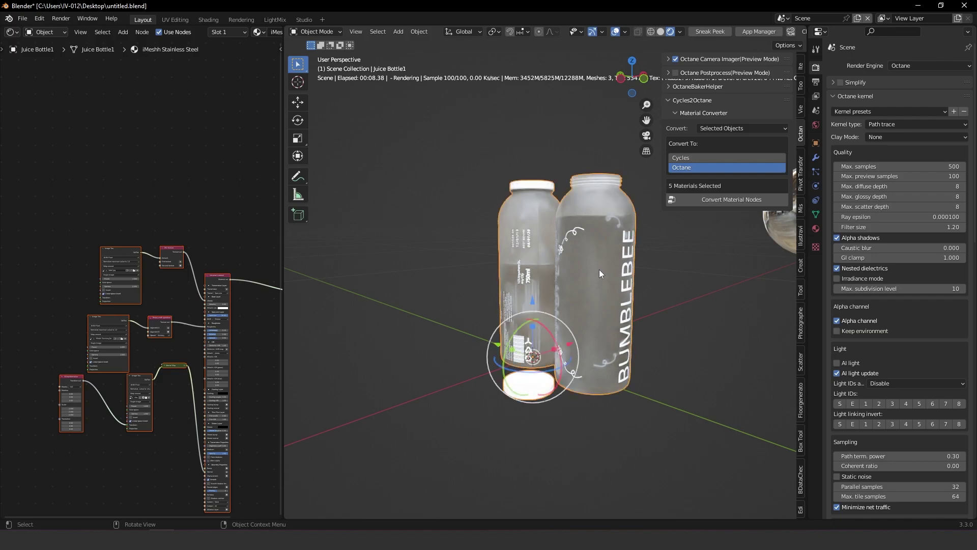
left_click(816, 229)
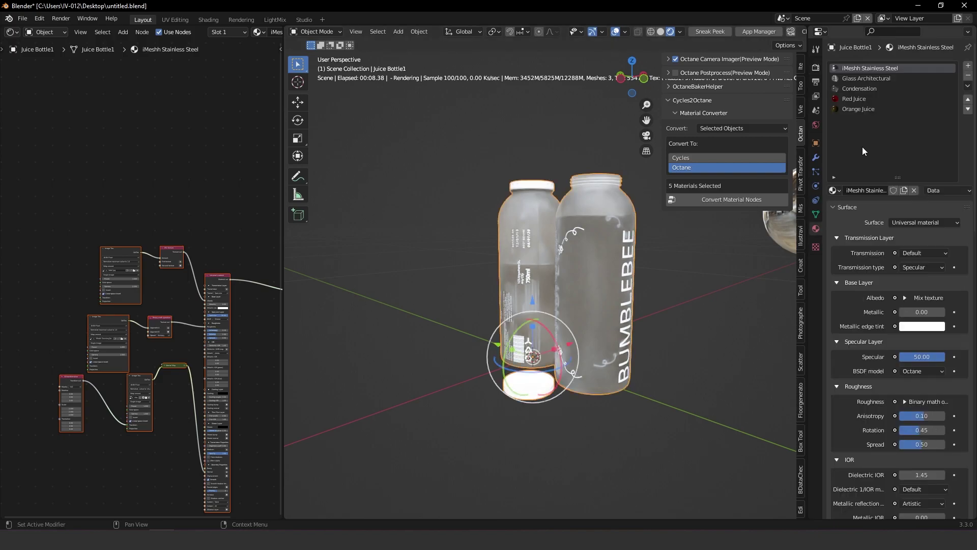
left_click(860, 99)
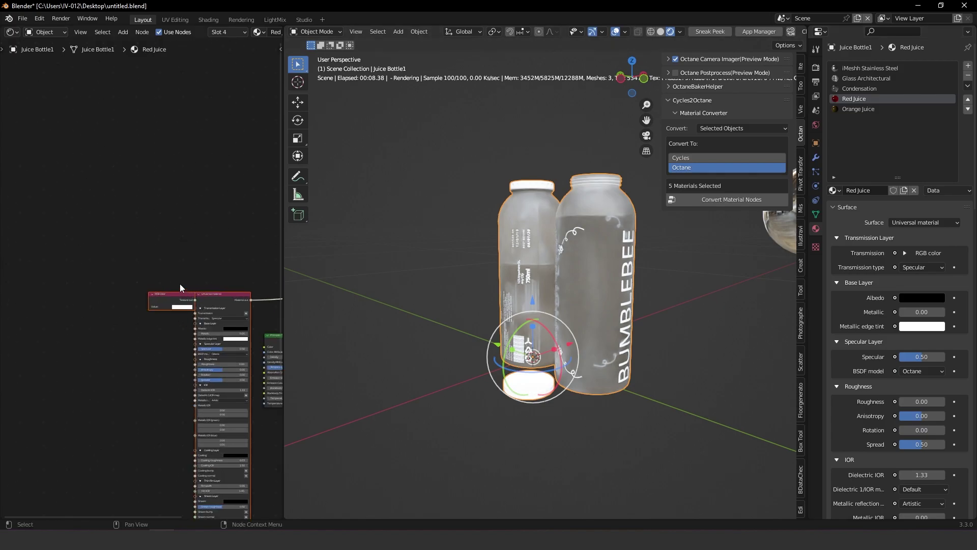
scroll(180, 283, "up", 4)
scroll(131, 305, "up", 1)
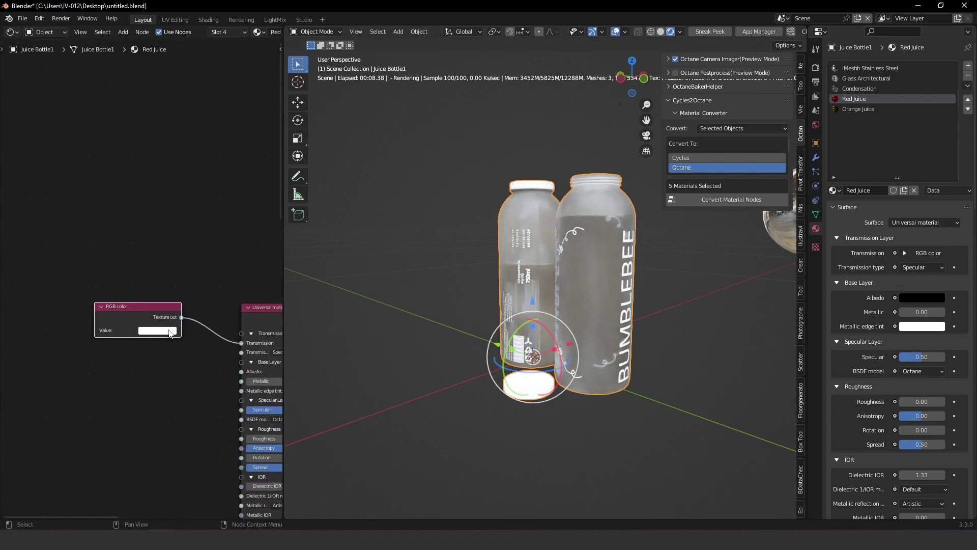
left_click(157, 330)
left_click(199, 221)
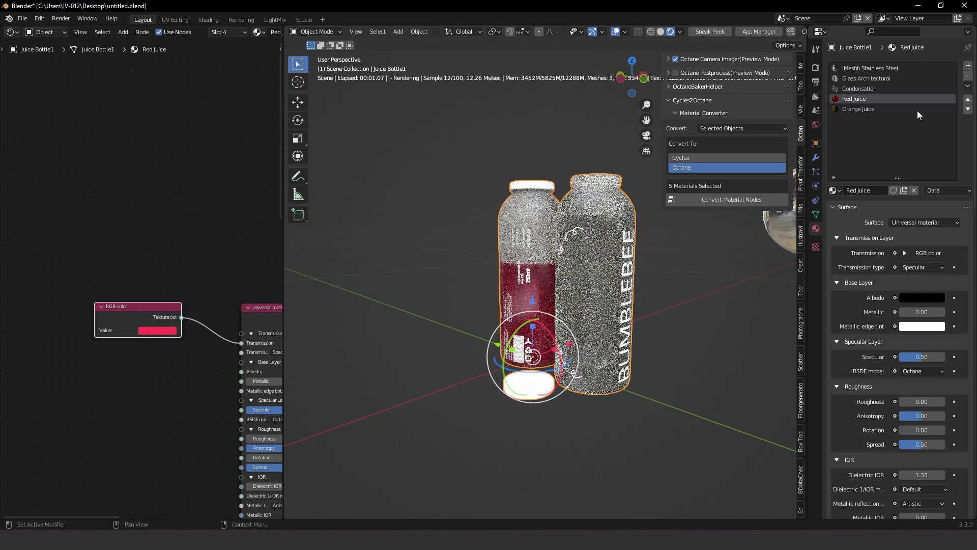
Step: Set the Orange Juice material's RGB color to an orange of about H 0.068, S 0.913, V 0.800, and deselect the bottles
left_click(868, 109)
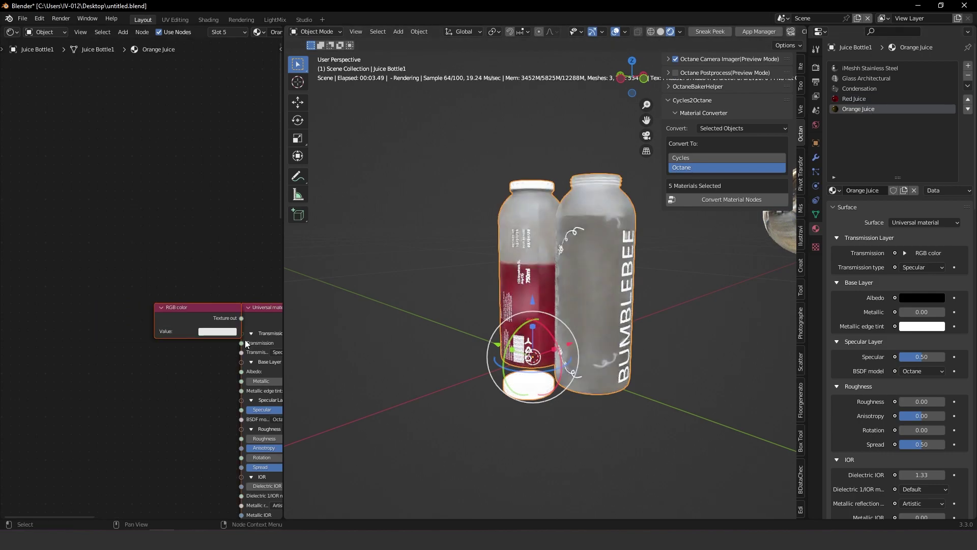
left_click(218, 332)
left_click(209, 226)
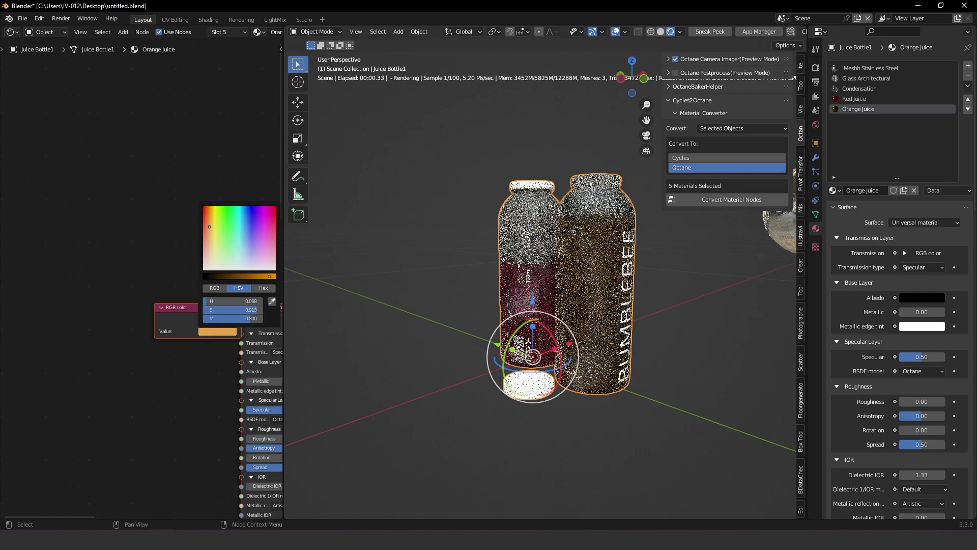
left_click(672, 342)
middle_click_drag(673, 338, 445, 315)
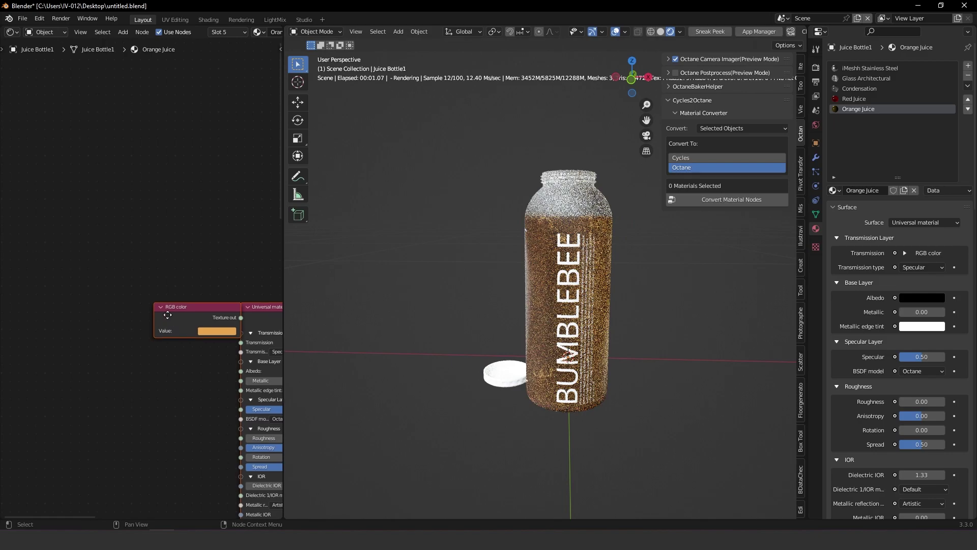
Step: Disconnect the Mix texture from the Roughness input of the Universal material in the Glass Architectural material
middle_click_drag(253, 406, 157, 331)
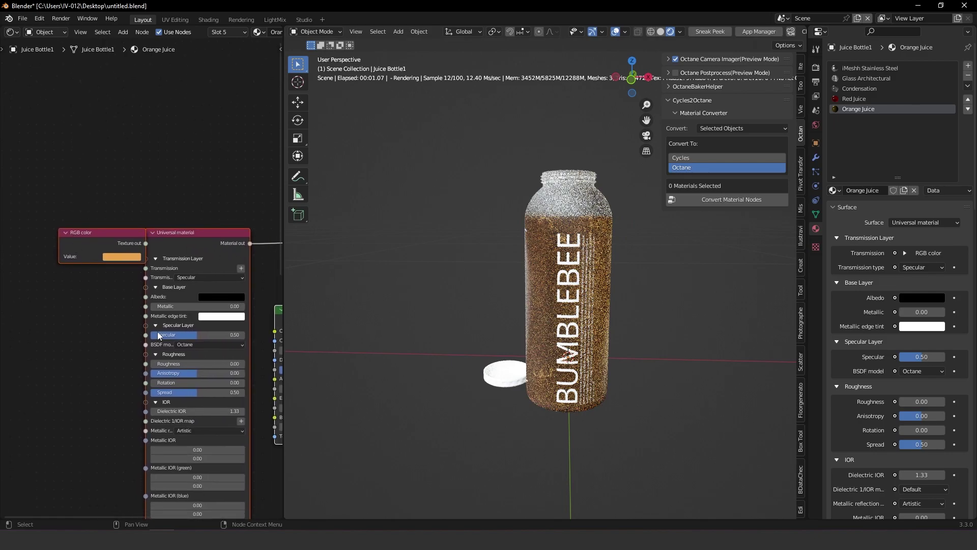
left_click(871, 78)
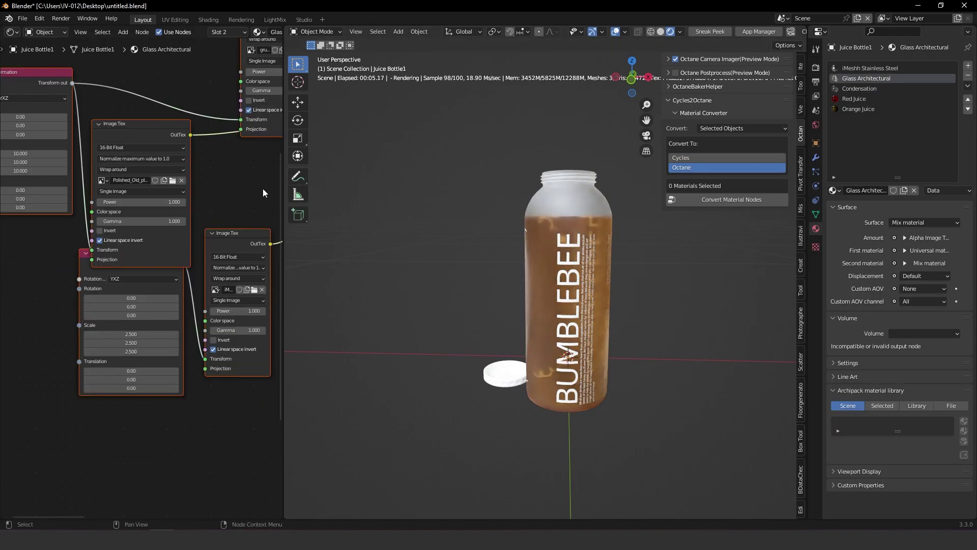
scroll(275, 383, "down", 5)
middle_click_drag(187, 328, 174, 369)
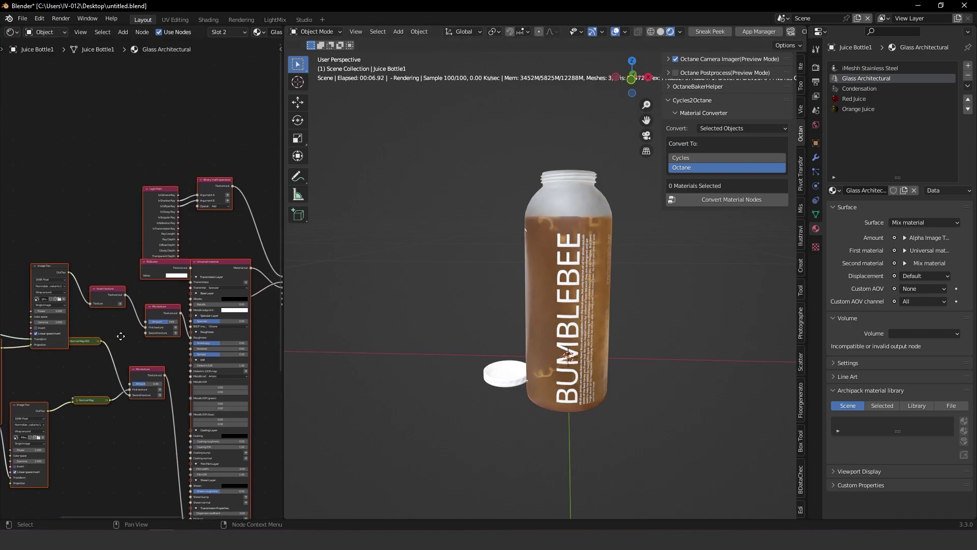
scroll(172, 293, "up", 2)
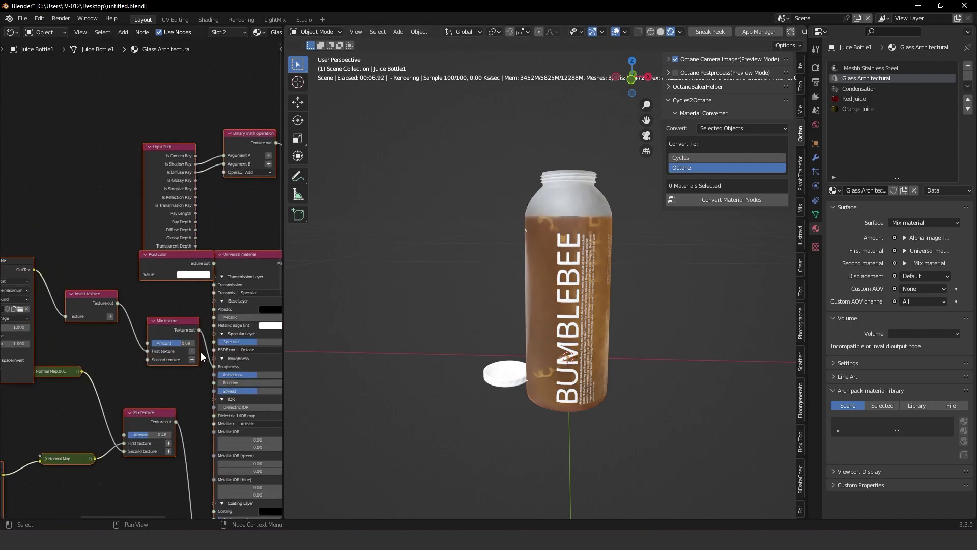
left_click_drag(216, 367, 197, 365)
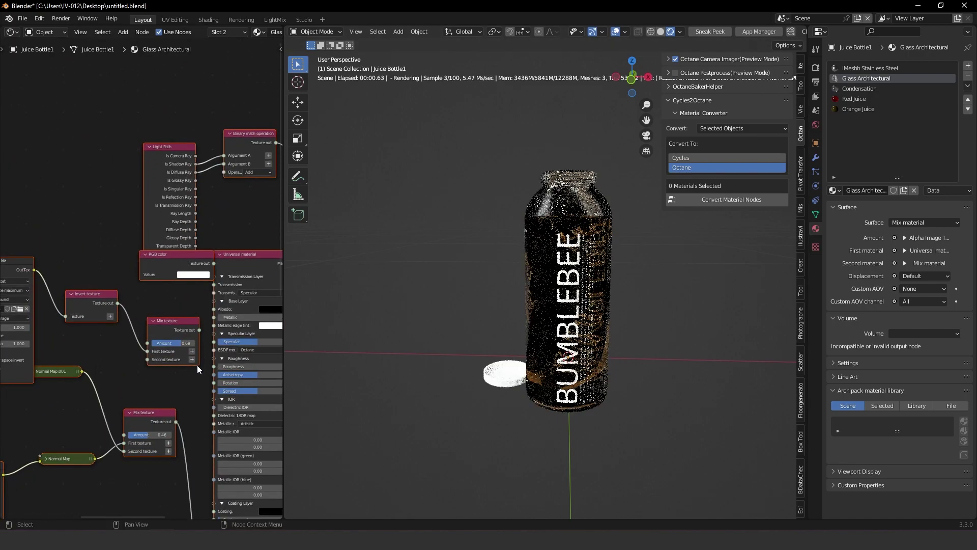
Step: Reconnect the Mix texture to the Universal material's Roughness in Glass Architectural and set its Amount to 0.00, checking the bottles from several sides
left_click_drag(199, 330, 164, 373)
scroll(190, 368, "up", 2)
middle_click_drag(616, 336, 559, 331)
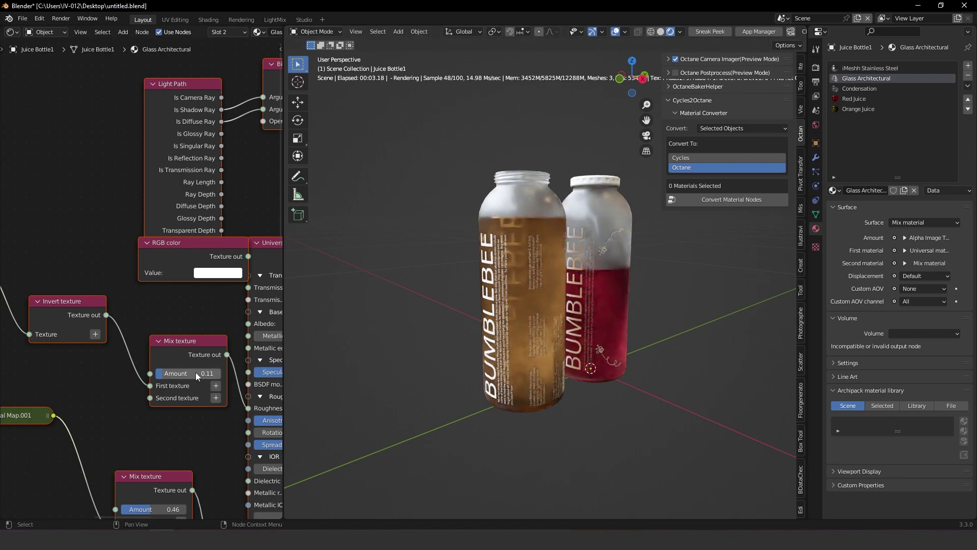
mouse_move(166, 374)
left_mouse_down()
mouse_move(215, 375)
mouse_move(163, 375)
left_mouse_up()
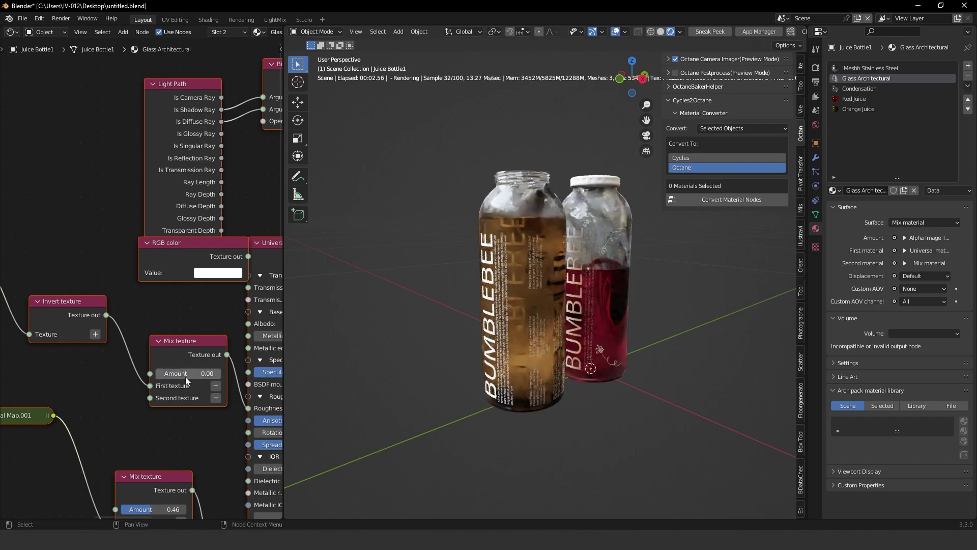
middle_click_drag(186, 377, 166, 362)
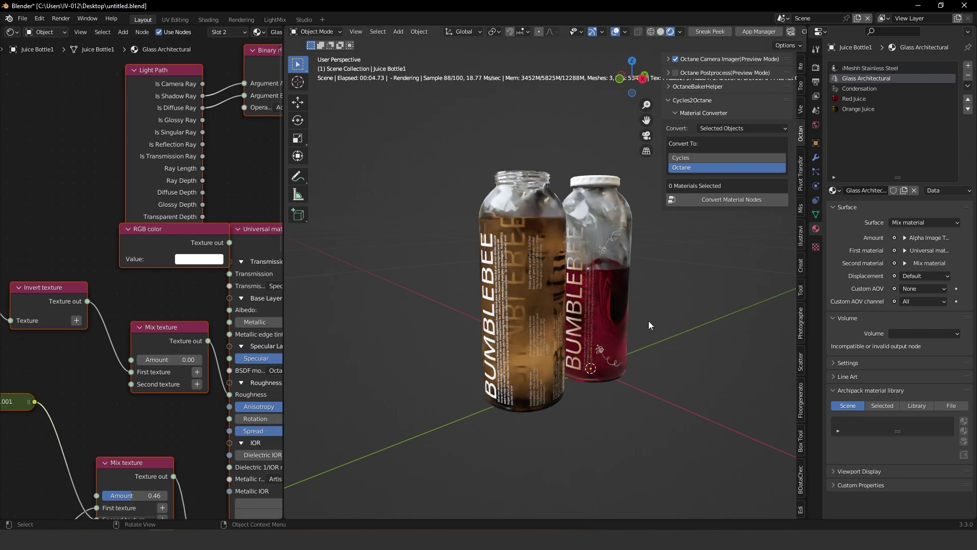
middle_click_drag(564, 226, 658, 246)
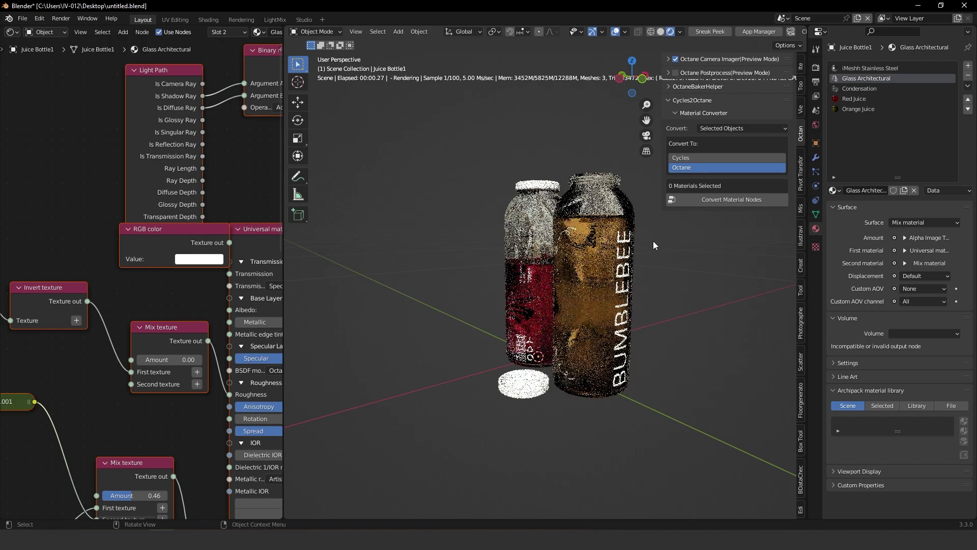
middle_click_drag(600, 232, 530, 220)
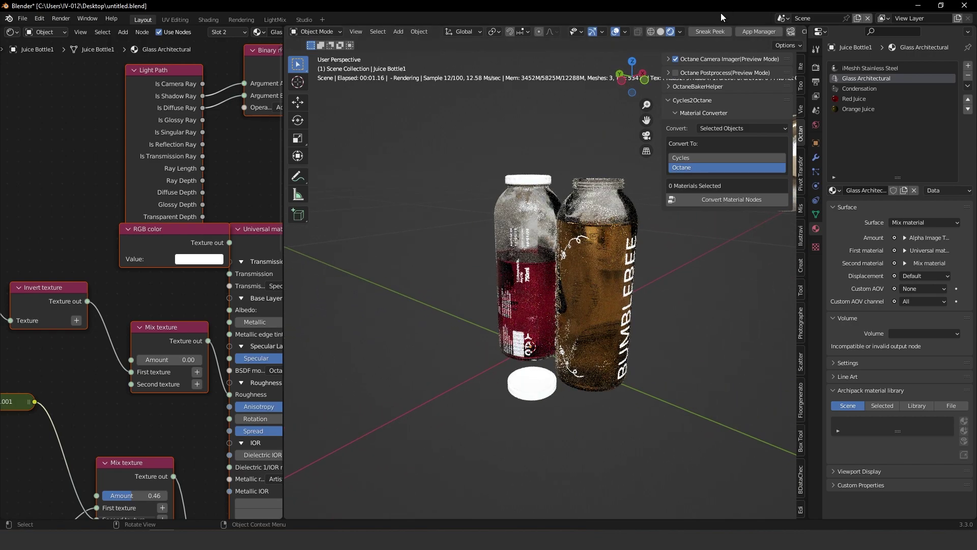
Step: Switch the viewport to solid shading and delete both juice bottles together with the loose cap
left_click(660, 31)
scroll(520, 227, "down", 2)
mouse_move(477, 180)
left_mouse_down()
mouse_move(534, 260)
mouse_move(600, 400)
left_mouse_up()
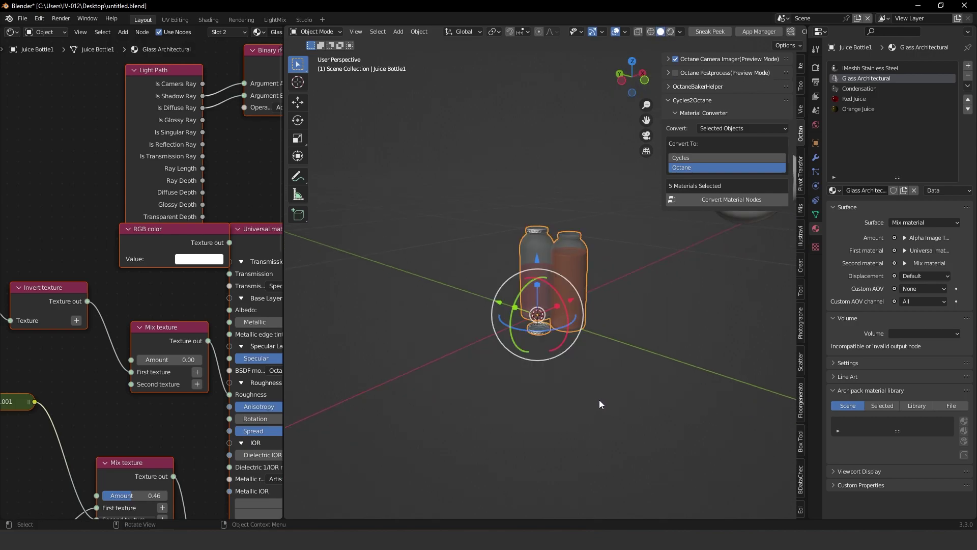
key("Delete")
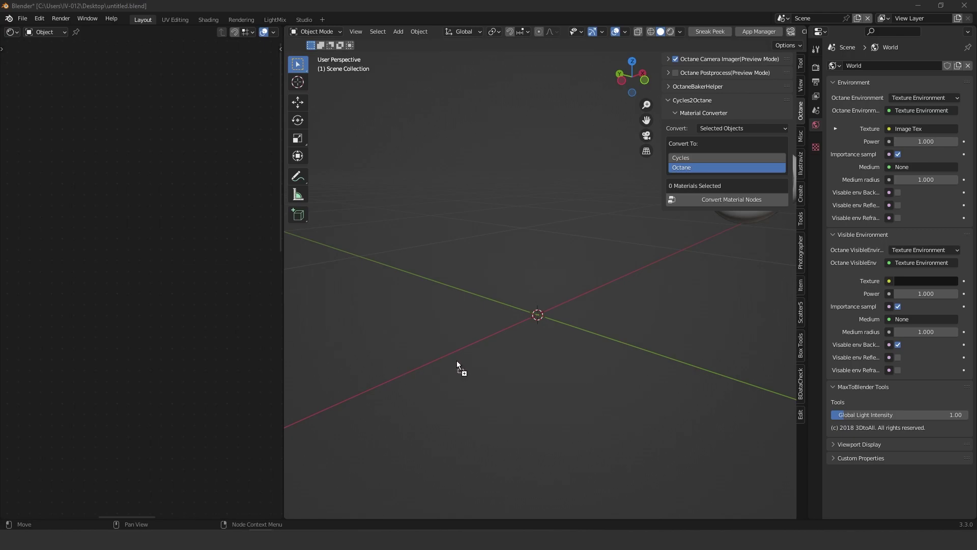
Step: Append the Padded Dressing Table and Padded Pouf meshes from DRT-0002 Padded Dressing Table.blend
left_click_drag(558, 289, 552, 298)
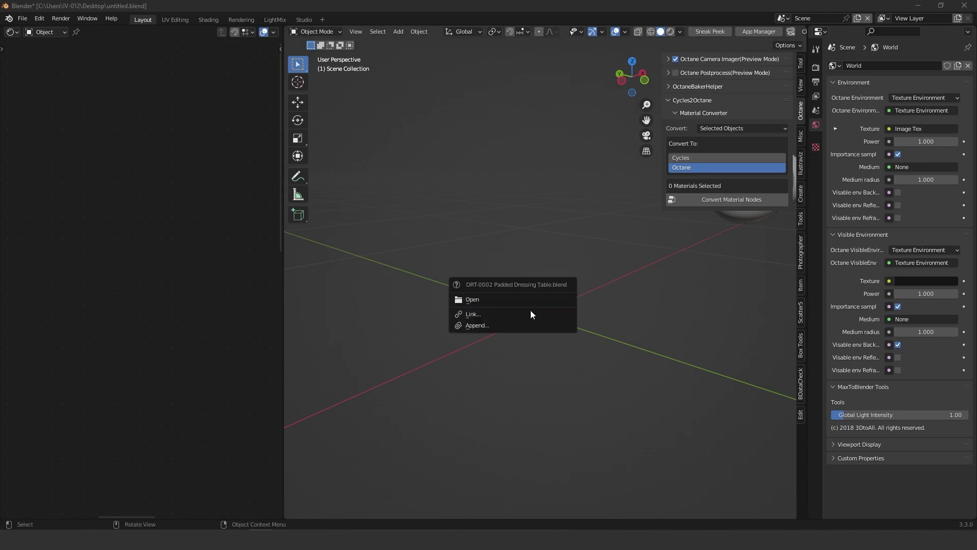
left_click(487, 327)
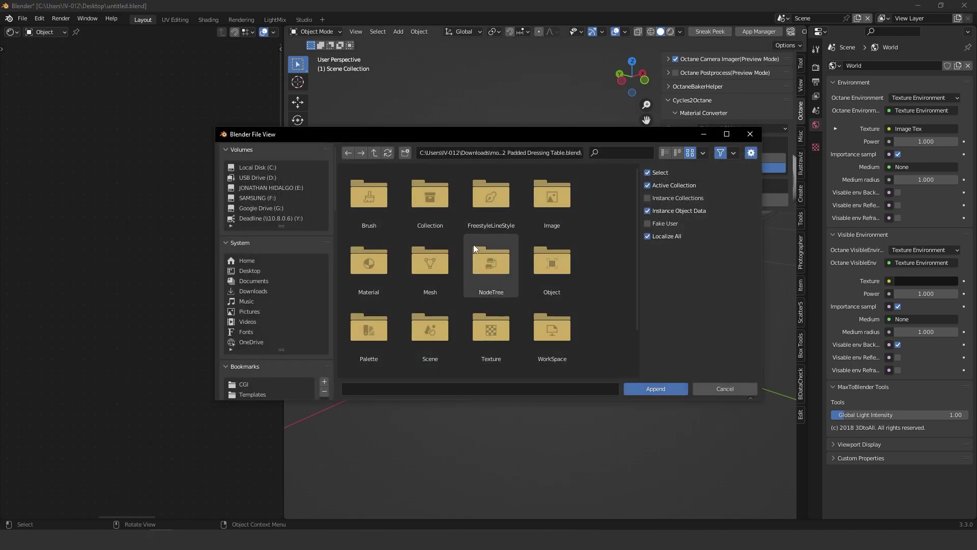
left_click(436, 262)
left_click_drag(377, 275, 456, 184)
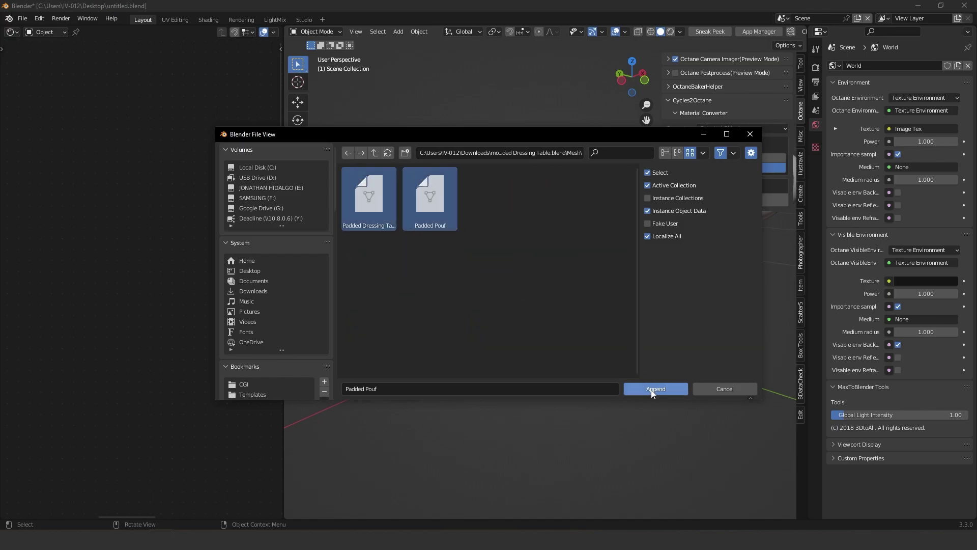
left_click(656, 388)
scroll(586, 347, "down", 5)
scroll(579, 313, "up", 4)
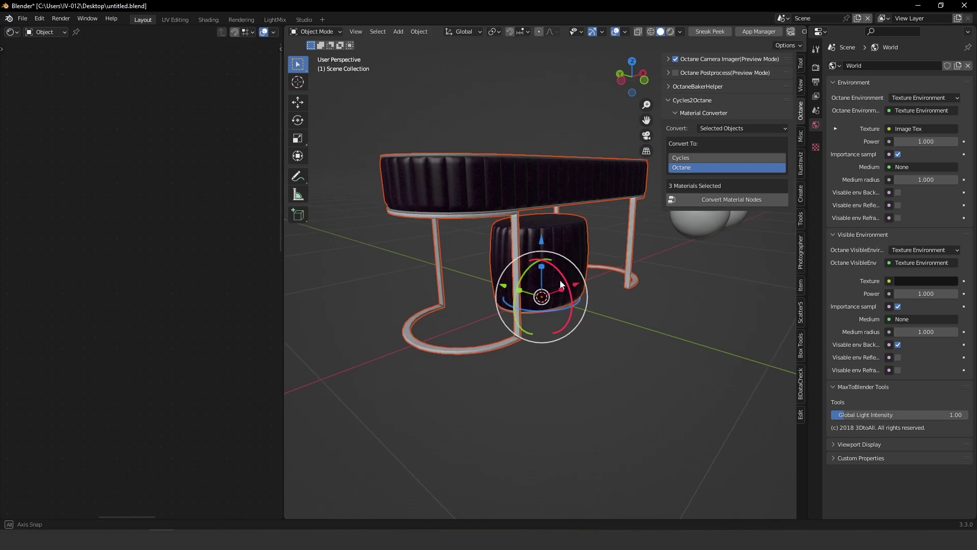
Step: Convert the dressing table's and pouf's materials to Octane, display them in rendered shading and clear the selection
middle_click_drag(564, 280, 777, 89, "shift")
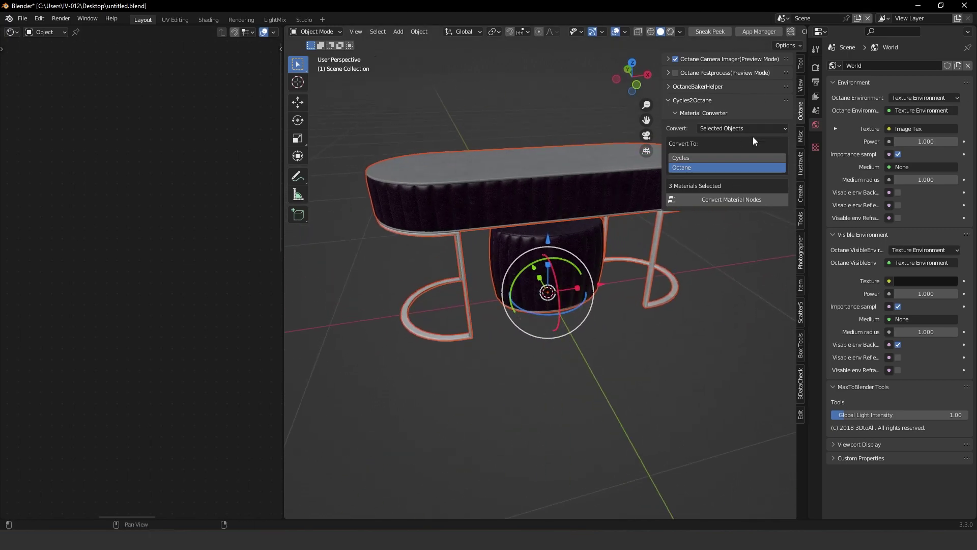
left_click(722, 199)
left_click(671, 32)
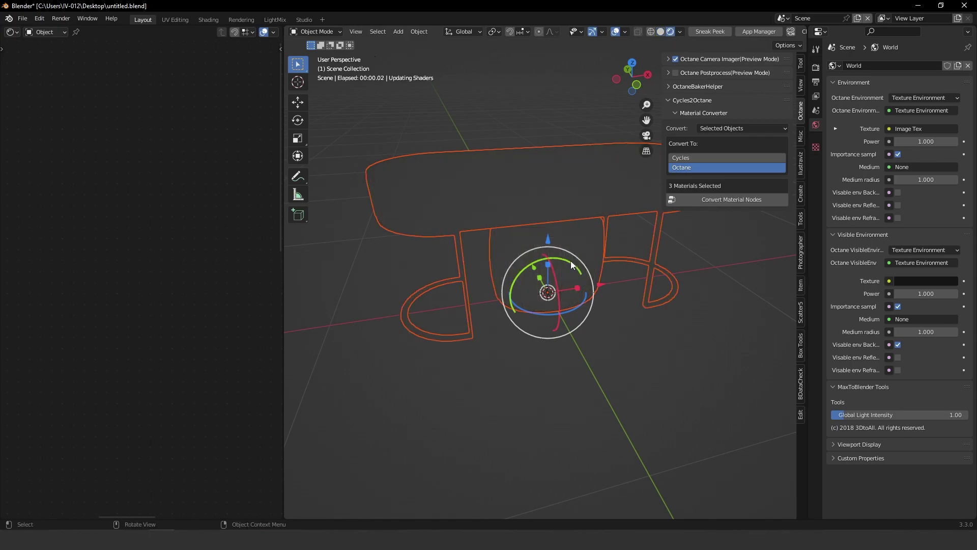
left_click(515, 402)
Step: Inspect the converted dressing table and pouf in the render from above and from several sides
middle_click_drag(454, 305, 532, 271)
left_click(542, 198)
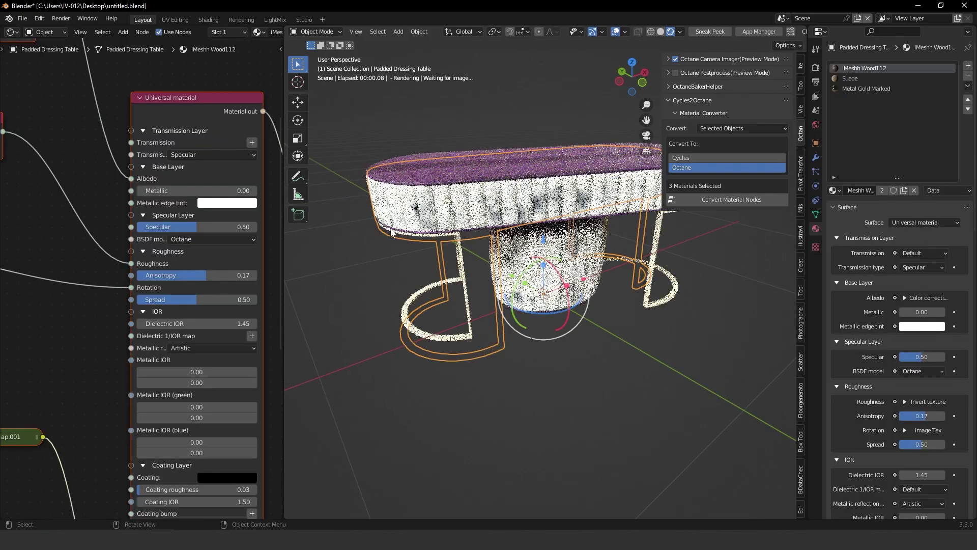
left_click(471, 264)
middle_click_drag(470, 264, 562, 272)
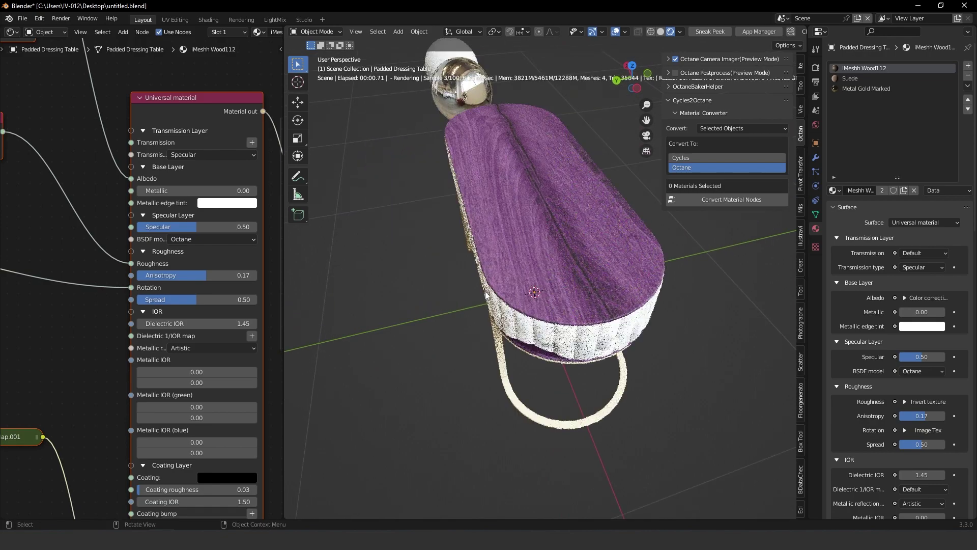
middle_click_drag(468, 272, 528, 275)
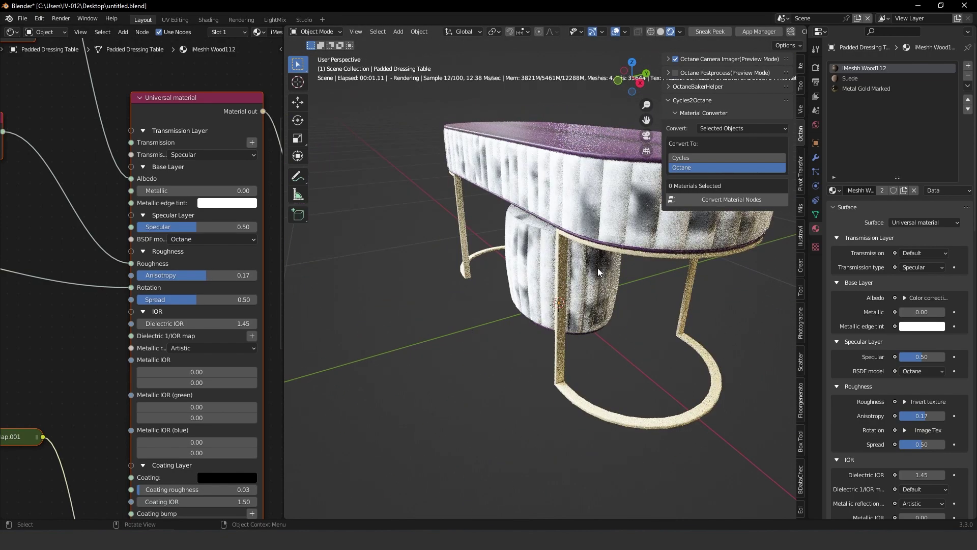
middle_click_drag(598, 272, 542, 209)
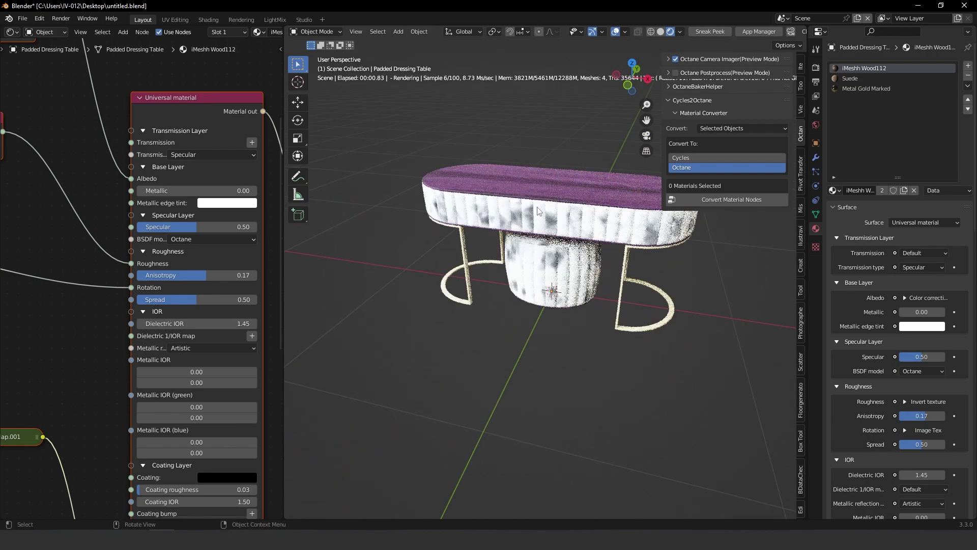
Step: Examine the node tree of the dressing table's Suede material and compare it with the rendered padding up close
scroll(117, 325, "down", 5)
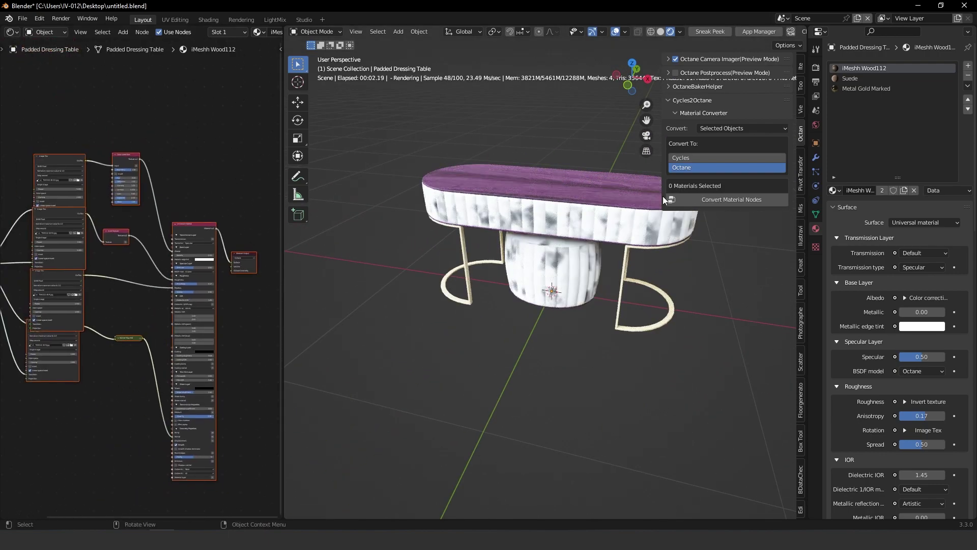
left_click(850, 78)
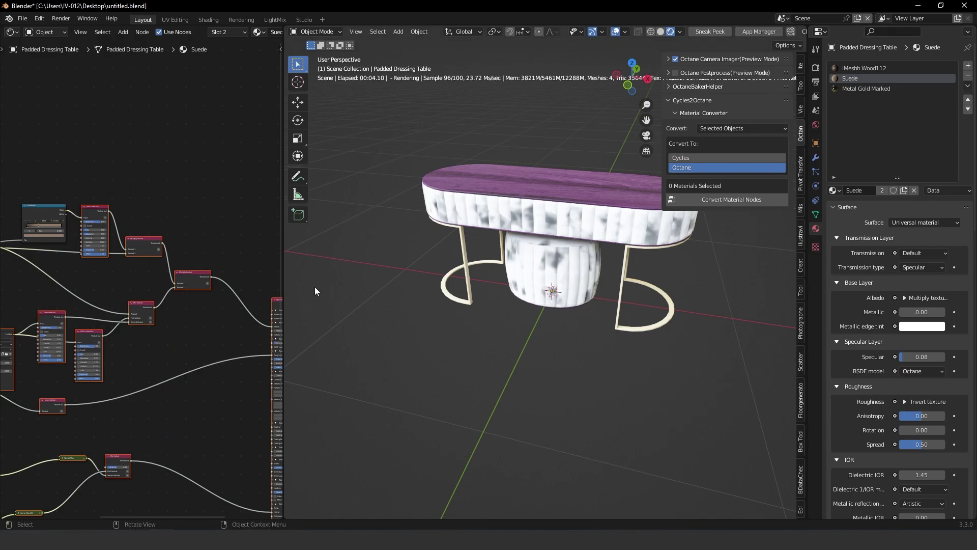
middle_click_drag(94, 293, 8, 152)
scroll(7, 152, "down", 3)
middle_click_drag(77, 229, 191, 304)
middle_click_drag(57, 285, 104, 309)
scroll(104, 308, "up", 2)
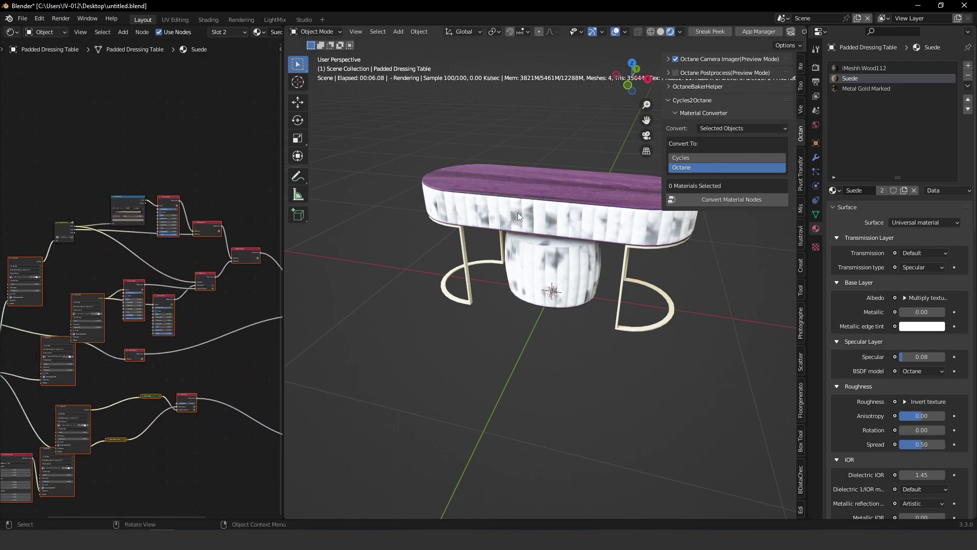
middle_click_drag(529, 218, 508, 221)
scroll(597, 288, "up", 4)
scroll(593, 332, "up", 2)
Step: Delete the dressing table and the pouf from the scene
scroll(508, 222, "down", 5)
left_click_drag(477, 199, 624, 372)
key("Delete")
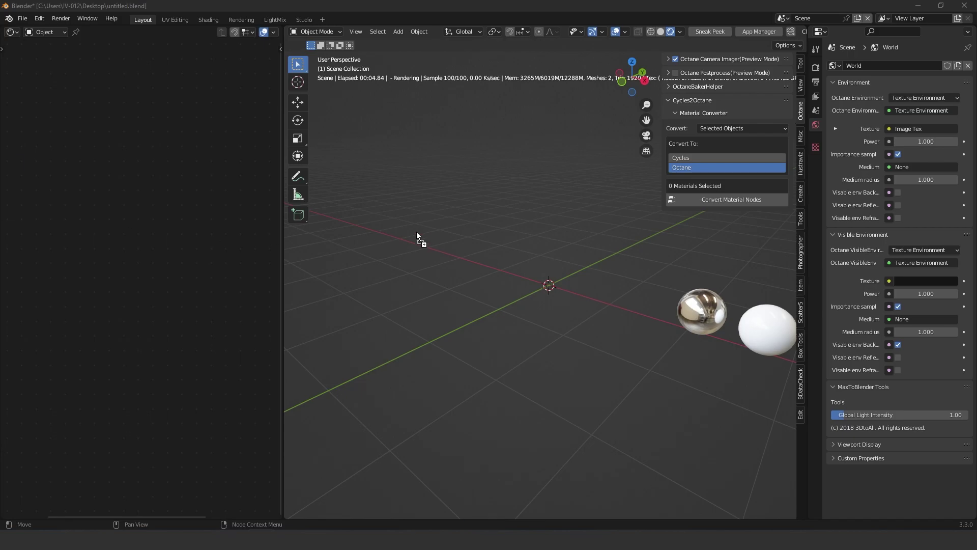
Step: Append the Wicker Black Gloss Chair mesh from its blend file into the scene
left_click_drag(414, 232, 426, 231)
left_click(395, 258)
double_click(436, 261)
double_click(388, 190)
Step: Convert the chair's three materials to Octane and clear the selection
scroll(511, 200, "up", 5)
left_click(736, 199)
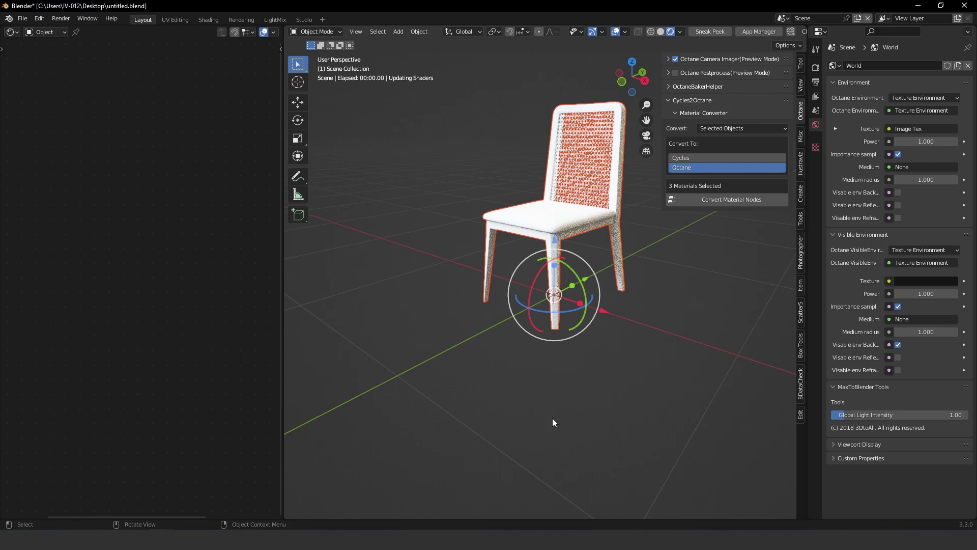
left_click(568, 303)
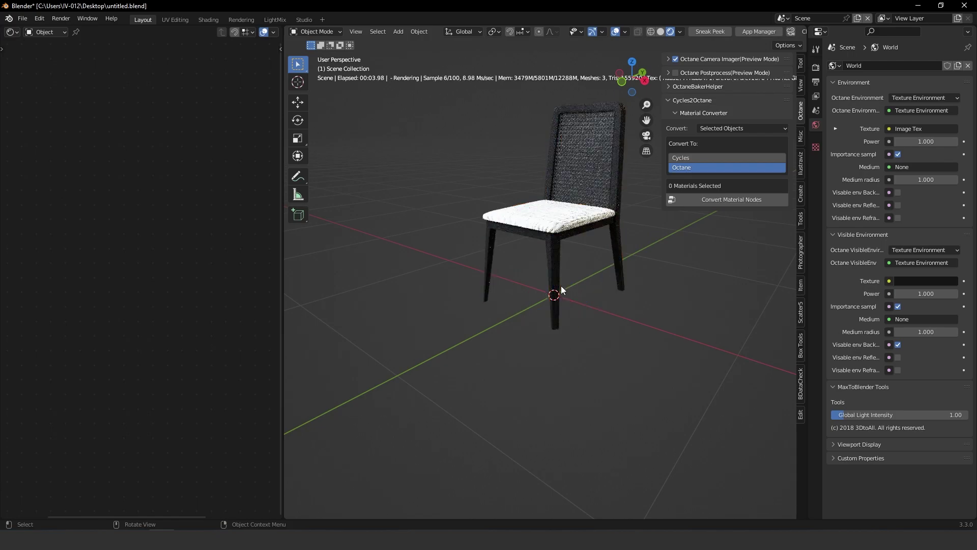
Step: Inspect the rendered wood grain on the chair's legs and frame and the fabric seat up close
scroll(534, 196, "up", 4)
middle_click_drag(514, 190, 572, 203)
middle_click_drag(478, 250, 445, 218)
scroll(511, 224, "up", 5)
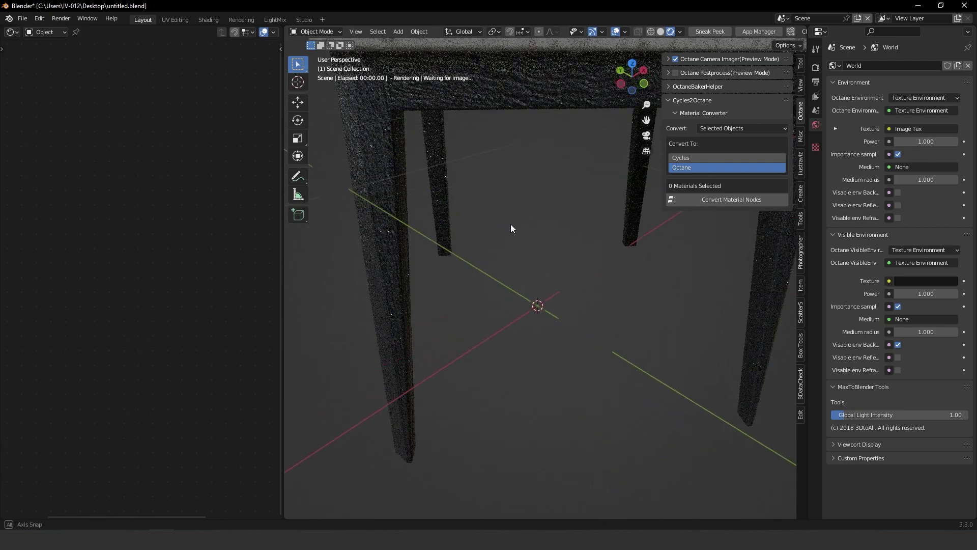
scroll(515, 224, "down", 5)
middle_click_drag(515, 225, 515, 194)
scroll(537, 185, "down", 3)
Step: Select the chair and set all three scale values of the Fabric Beige.001 material's upper 3D transformation node to 1
left_click(509, 409)
scroll(510, 400, "up", 1)
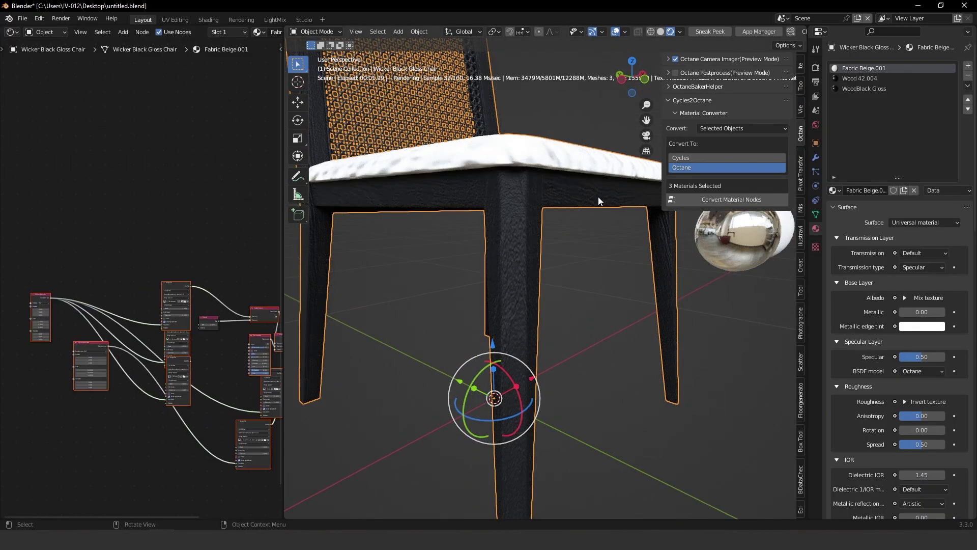
scroll(143, 243, "up", 5)
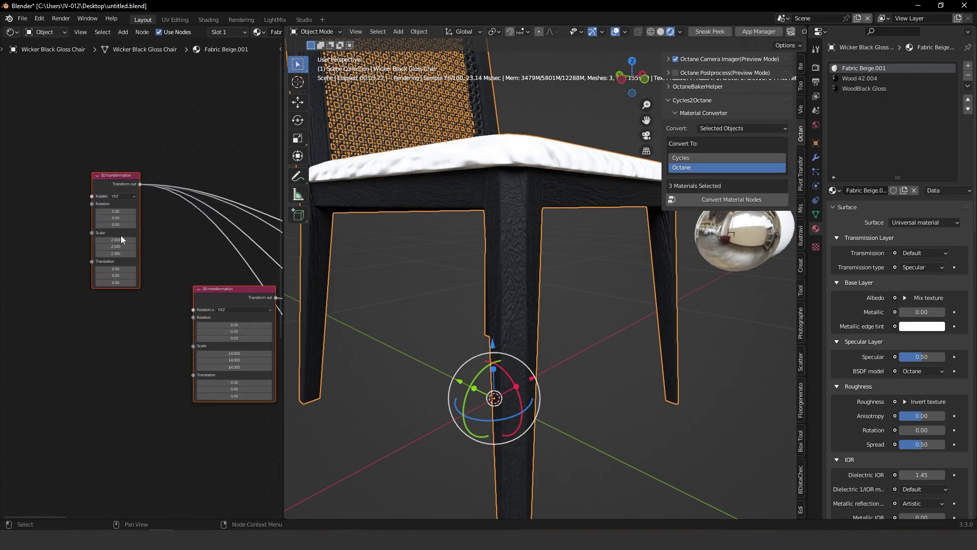
mouse_move(118, 236)
left_mouse_down()
mouse_move(118, 253)
mouse_move(117, 243)
left_mouse_up()
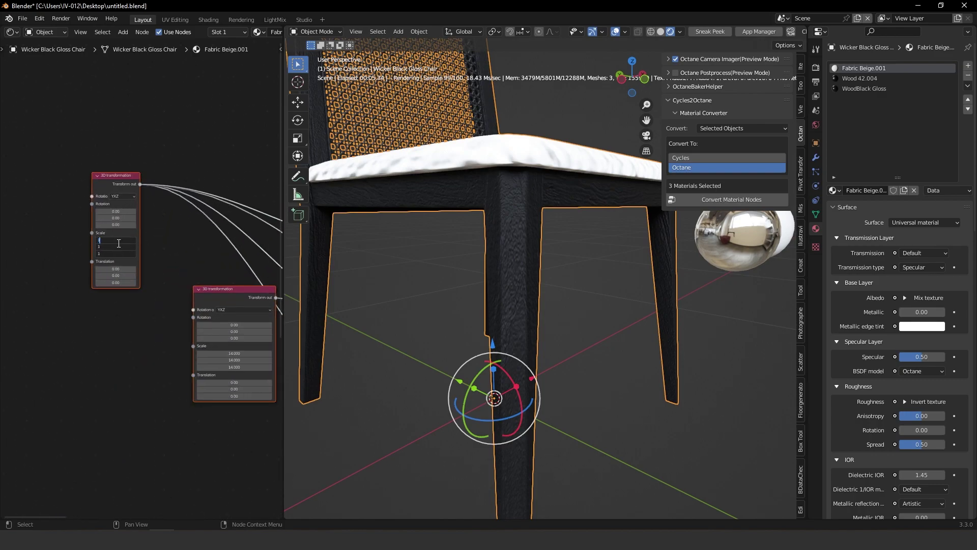
Step: Set all three scale values of the Fabric Beige.001 material's lower 3D transformation node to 5
middle_click_drag(239, 353, 203, 345)
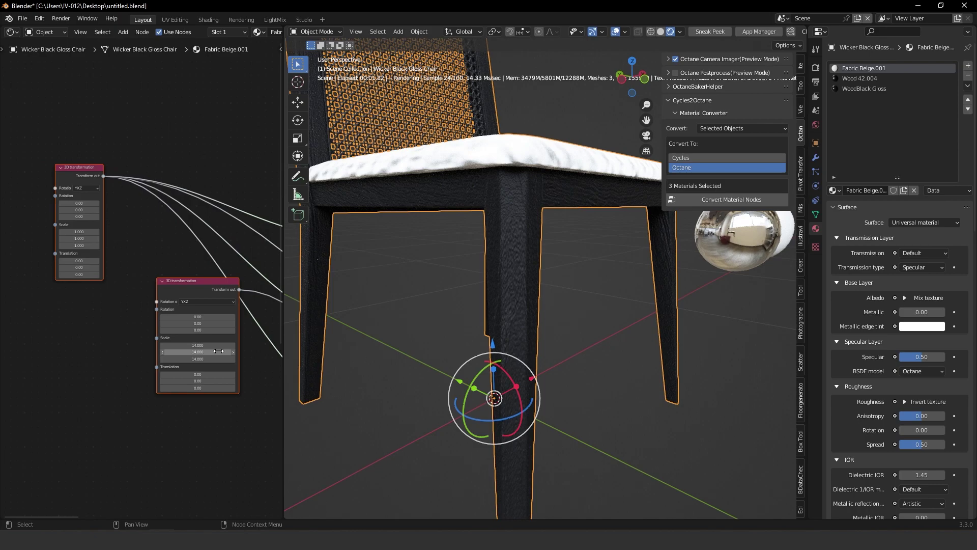
left_click_drag(202, 345, 202, 359)
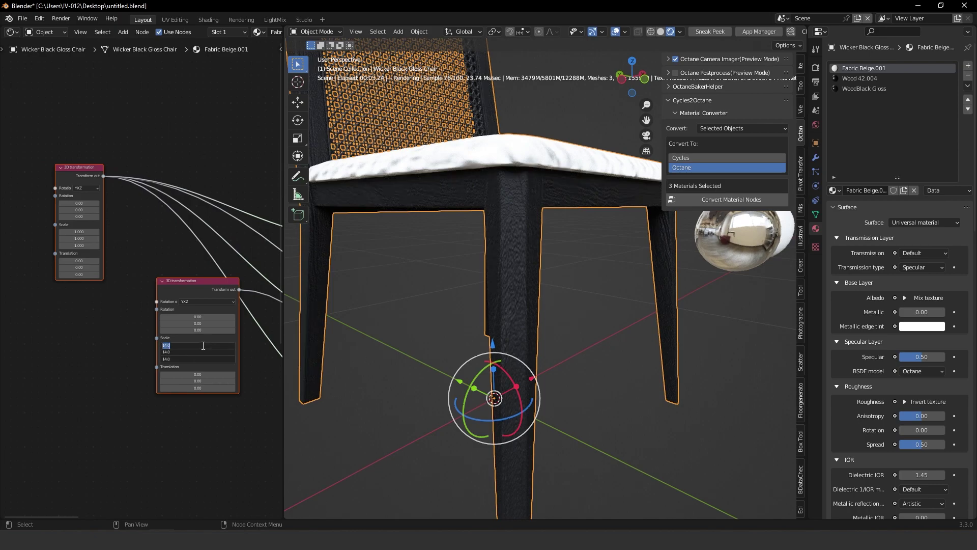
type("5")
key("Return")
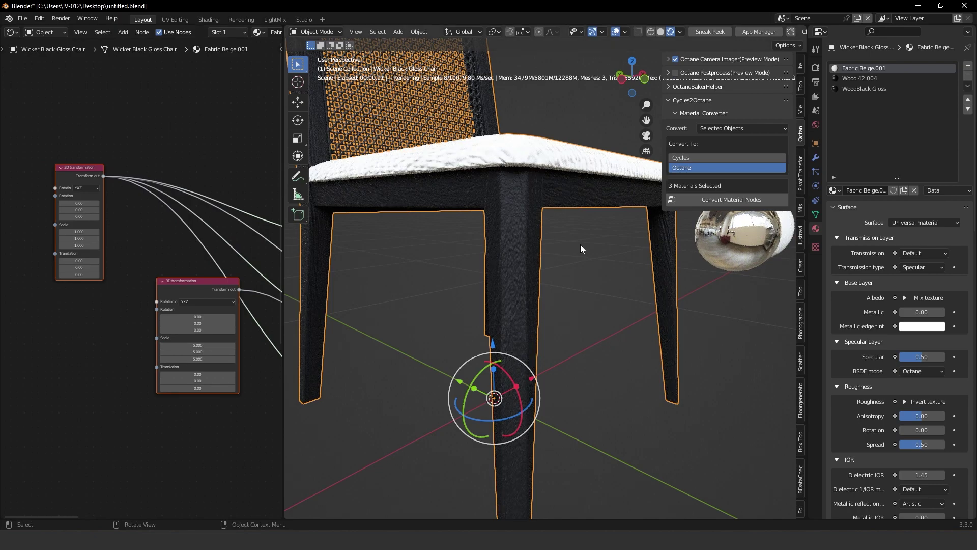
Step: Set all three scale values of the 3D transformation node in the Wood 42.004 material to 1
scroll(71, 305, "down", 2)
scroll(130, 313, "down", 4)
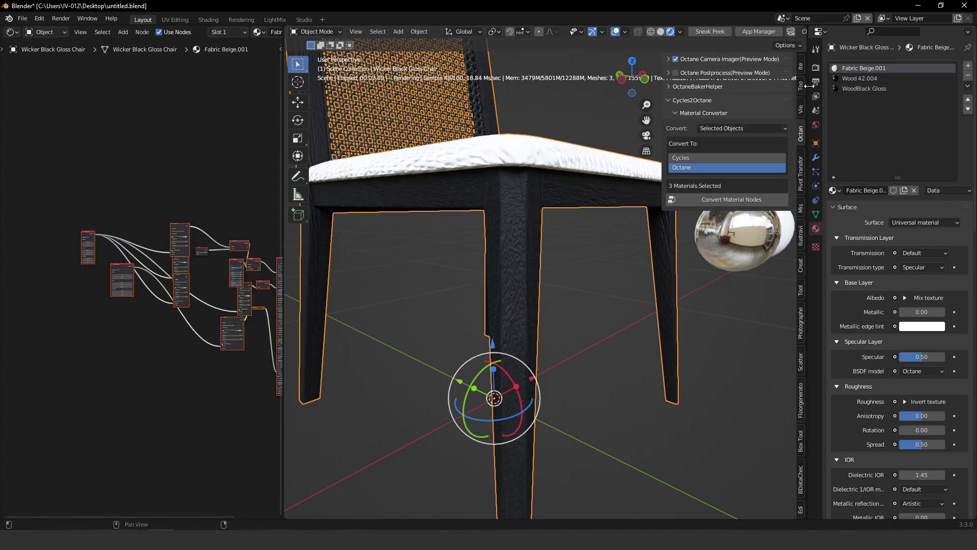
left_click(866, 79)
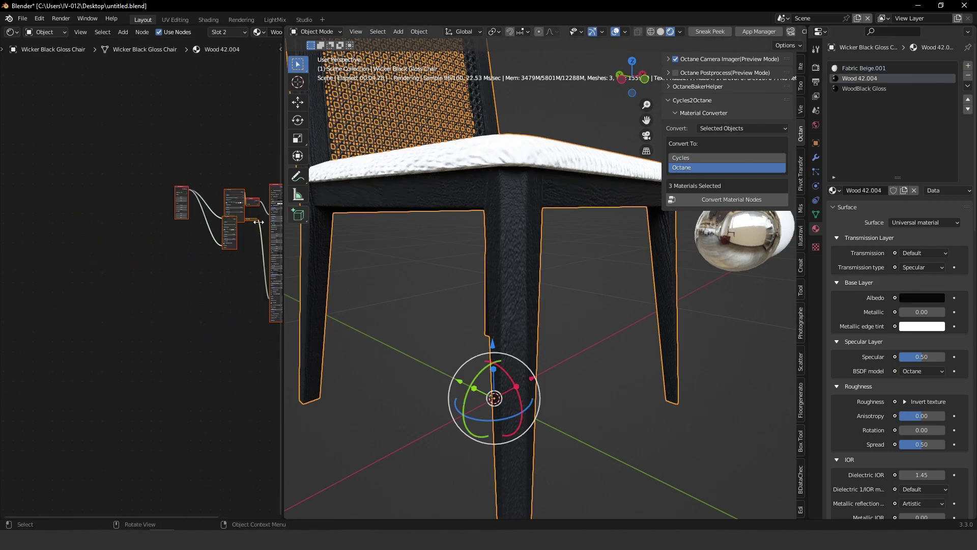
scroll(198, 195, "up", 3)
middle_click_drag(199, 194, 117, 321)
scroll(185, 224, "up", 2)
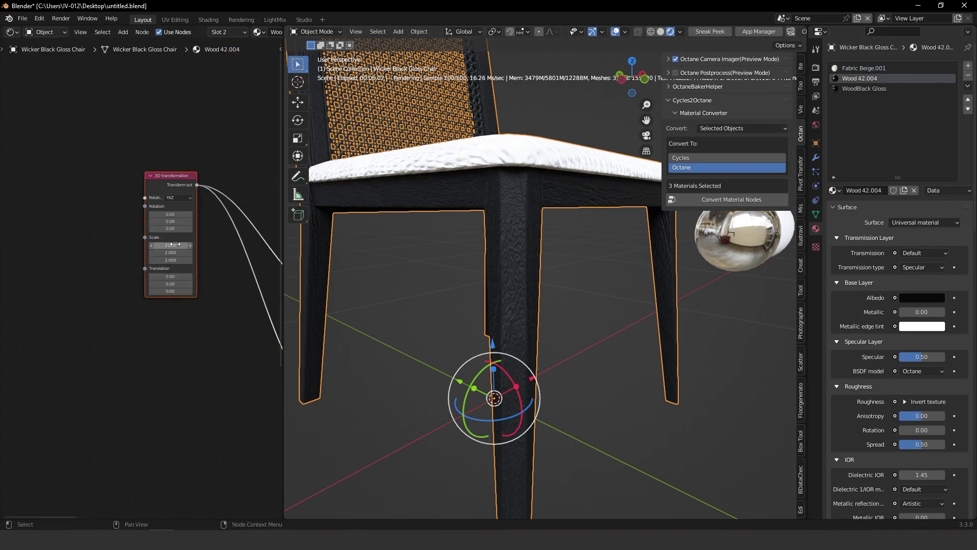
left_click(176, 245)
type("1")
key("Return")
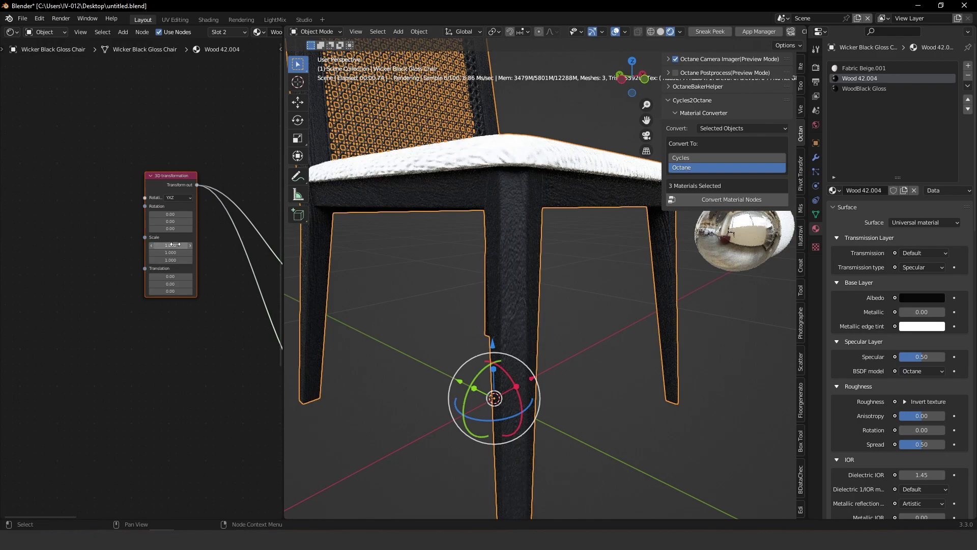
Step: Set all three scale values of the 3D transformation node in the WoodBlack Gloss material to 0.5
left_click(896, 89)
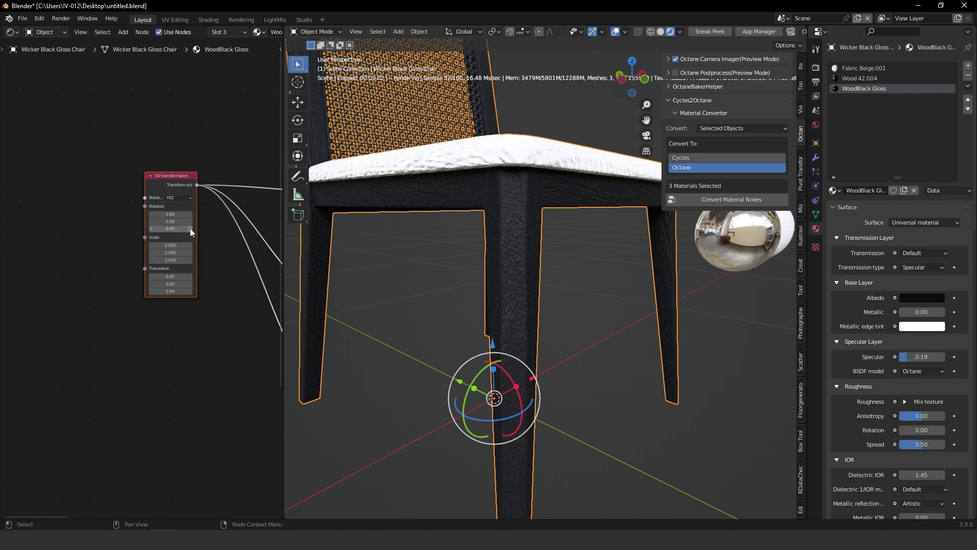
left_click(170, 245)
type("1")
key("Return")
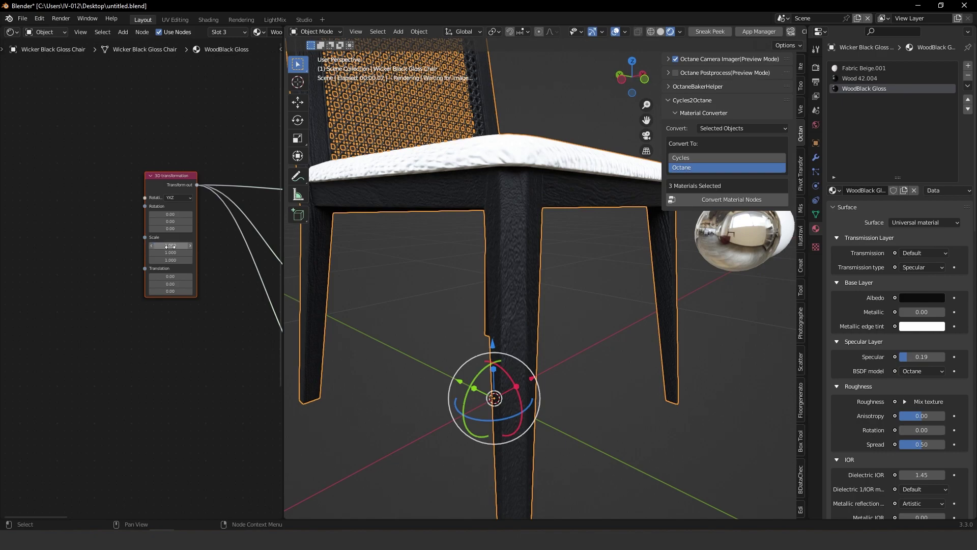
left_click_drag(171, 245, 171, 260)
type("0.5")
key("Return")
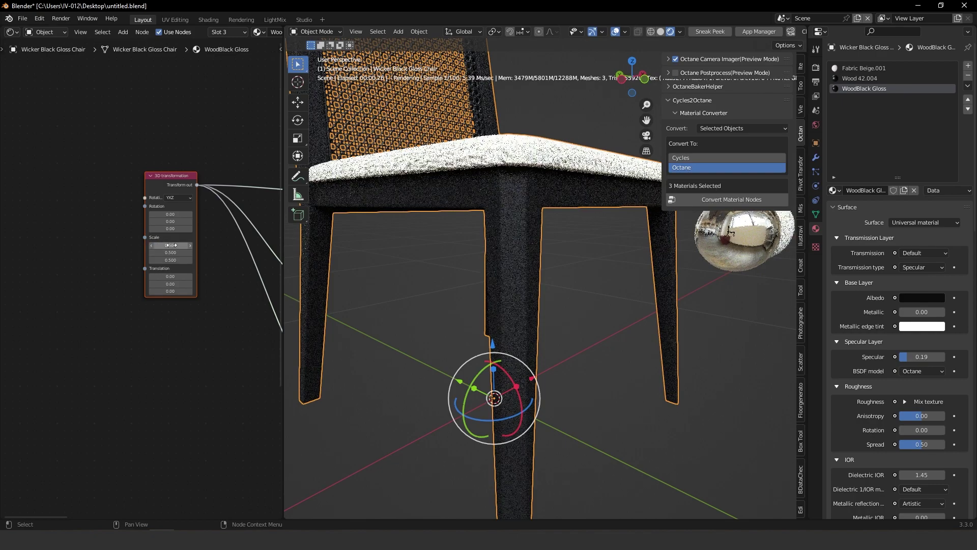
Step: Check the whole chair from a wider view, and delete it from the scene
middle_click_drag(524, 168, 565, 148)
scroll(483, 243, "down", 3)
left_click(548, 329)
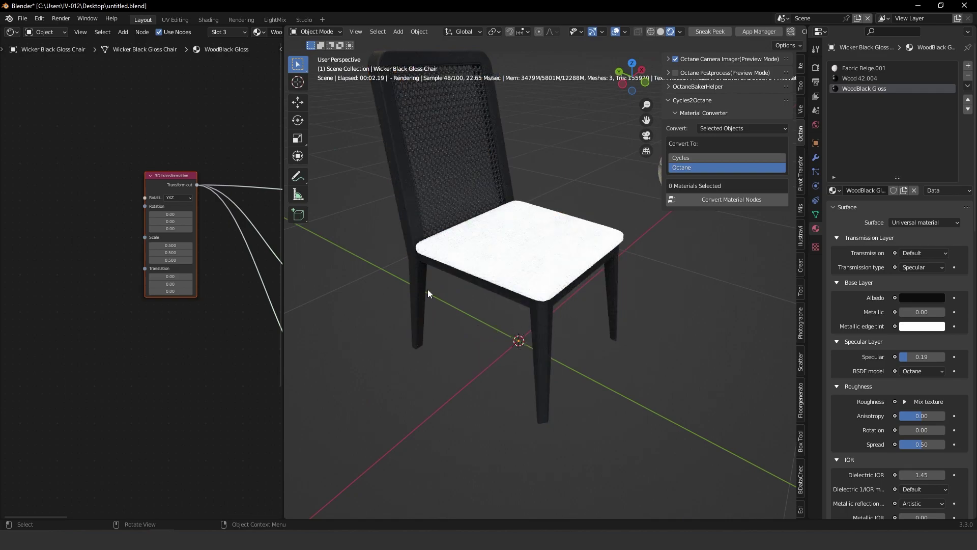
middle_click_drag(466, 292, 401, 199)
scroll(566, 295, "down", 5)
left_click_drag(394, 139, 603, 389)
key("Delete")
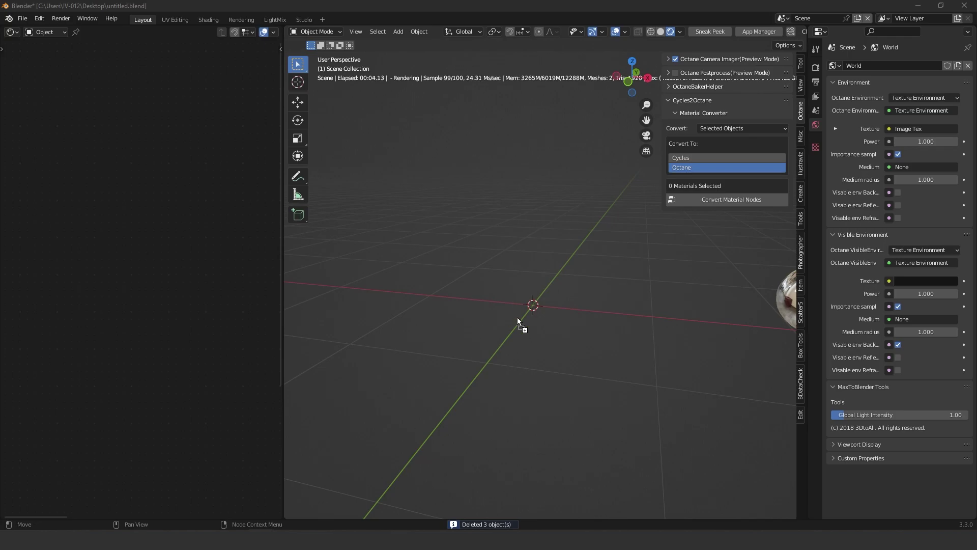
Step: Append the apples from the FS-0011 Apples.blend file and convert their materials to Octane
left_click_drag(517, 320, 516, 299)
left_click(485, 319)
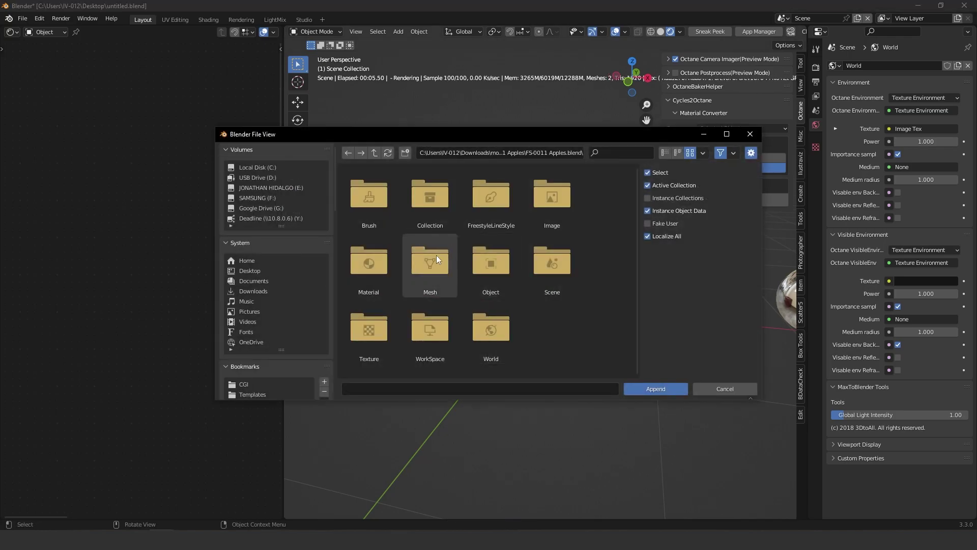
double_click(436, 257)
left_click_drag(356, 255, 453, 169)
left_click(659, 389)
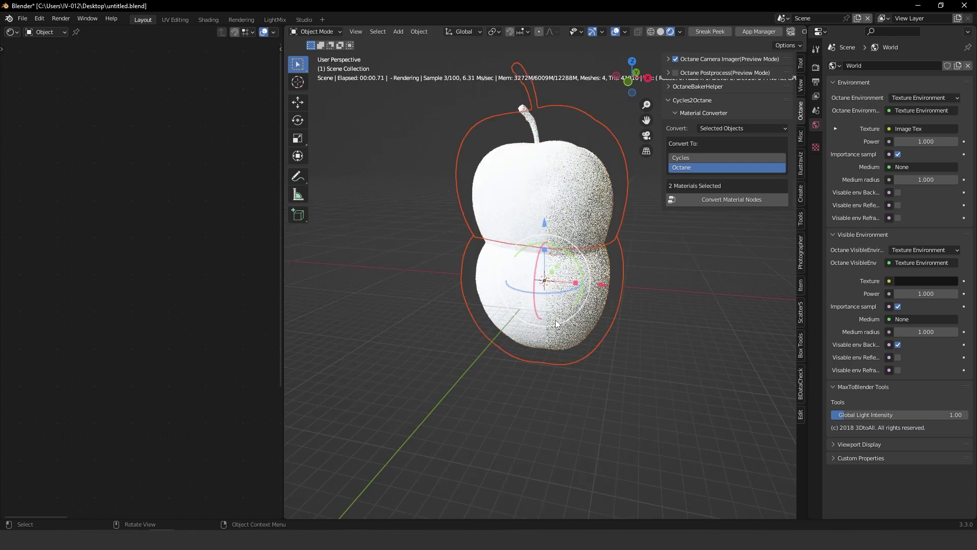
left_click(726, 200)
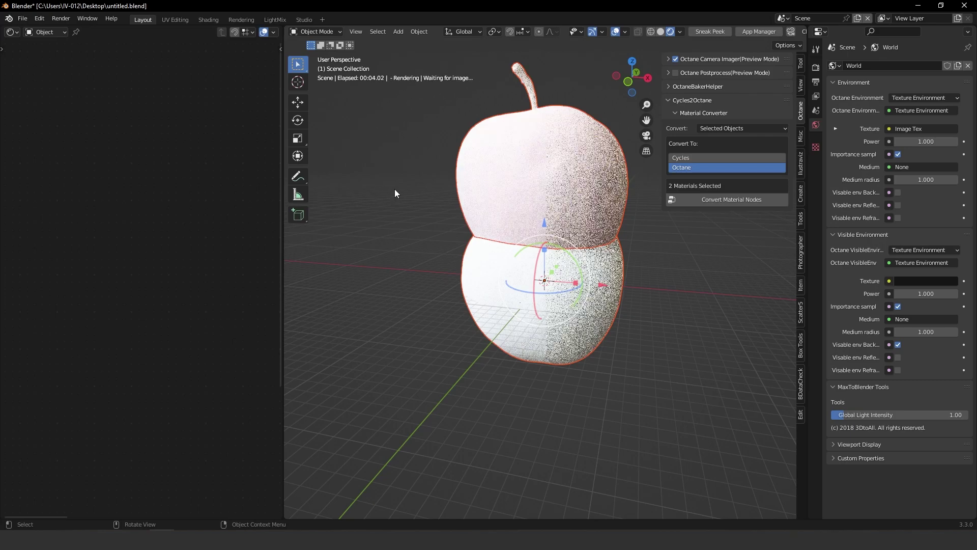
Step: Select the upper apple and spread apart the RGB Curves, Multiply texture and ColorRamp nodes of its Apple1_u1_v1 material
left_click(552, 183)
middle_click_drag(151, 369, 129, 113)
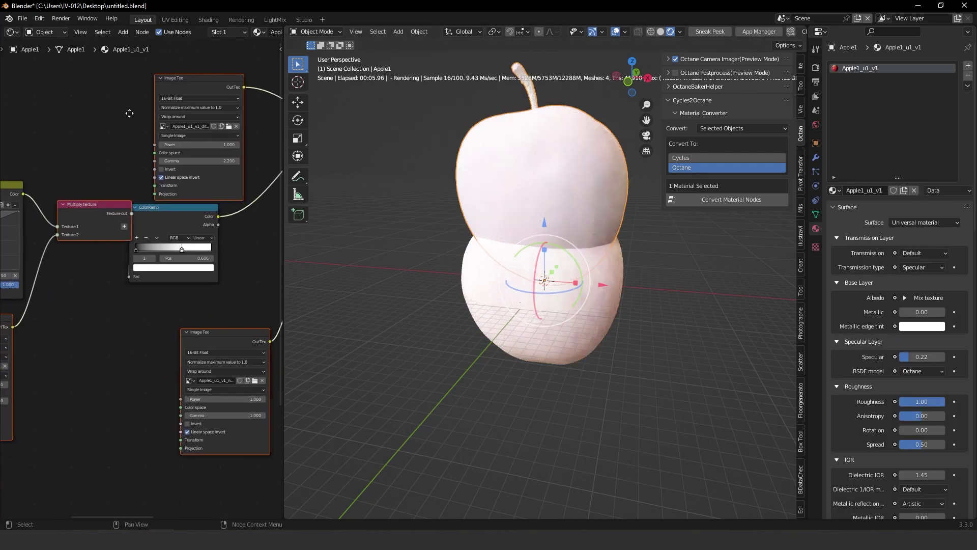
scroll(130, 113, "down", 4)
middle_click_drag(153, 172, 185, 240)
scroll(106, 222, "up", 3)
scroll(245, 230, "up", 1)
left_click_drag(137, 222, 140, 153)
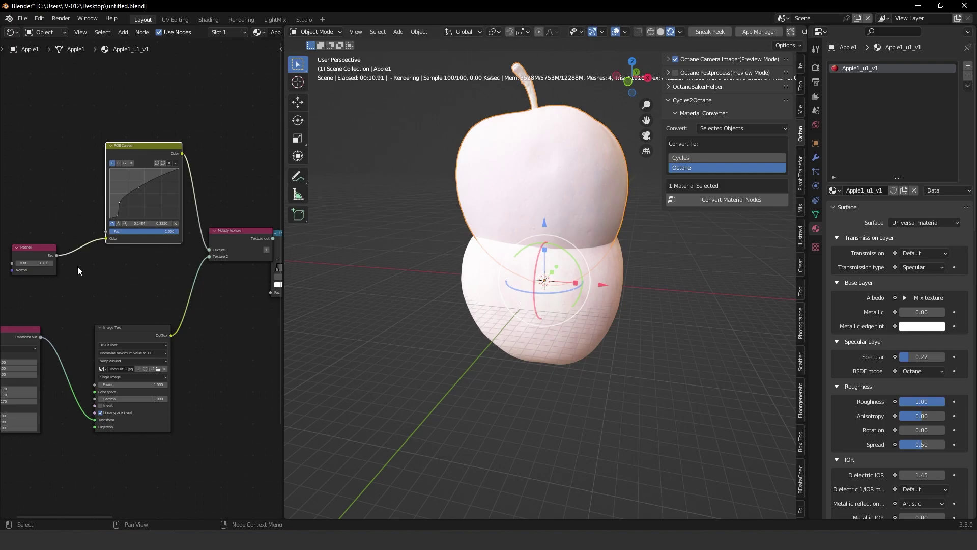
middle_click_drag(162, 251, 105, 230)
left_click_drag(153, 227, 145, 167)
middle_click_drag(185, 176, 132, 215)
left_click_drag(160, 259, 146, 270)
scroll(199, 253, "up", 2)
scroll(200, 253, "up", 2)
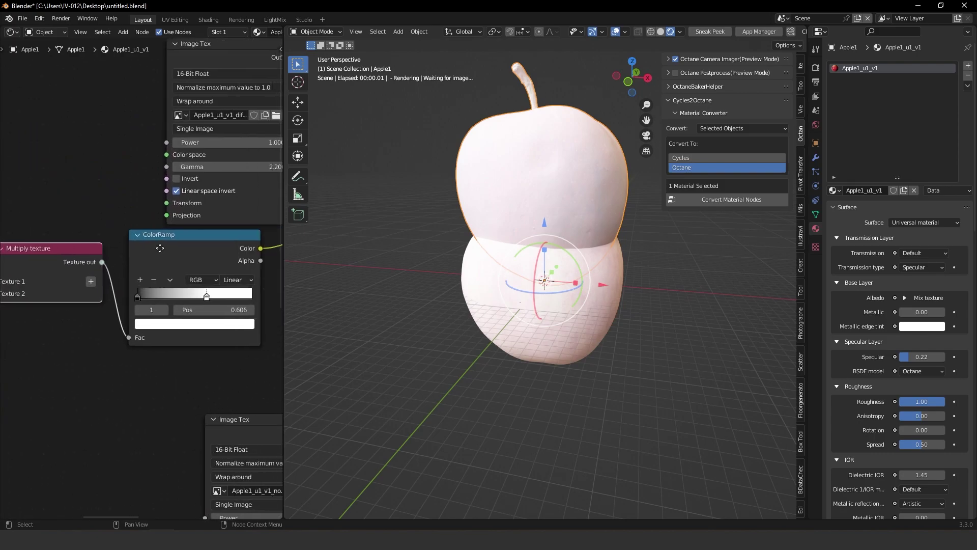
Step: Connect the apple's diffuse Image Tex directly to the Universal material's Albedo, bypassing the Mix texture node
middle_click_drag(182, 224, 33, 228)
scroll(33, 228, "down", 4)
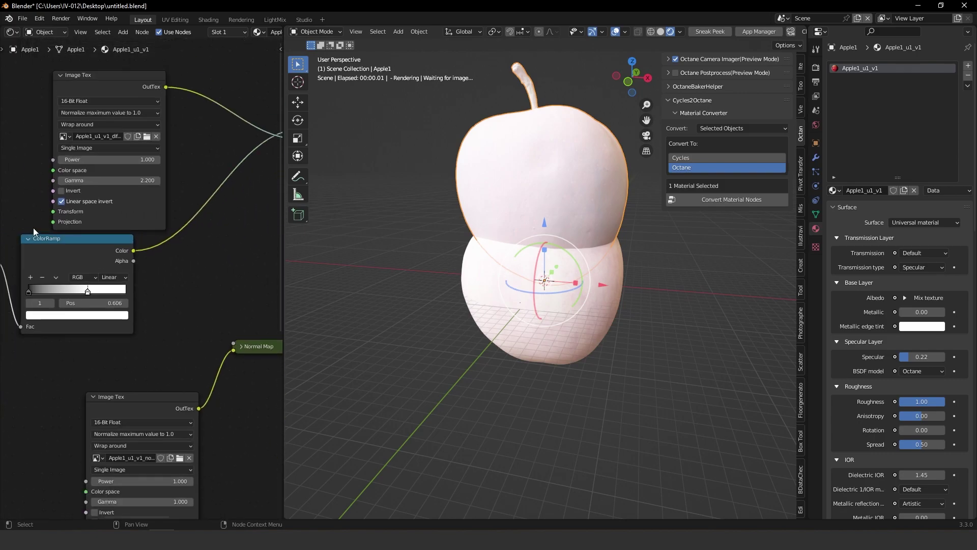
left_click_drag(259, 169, 176, 249)
middle_click_drag(181, 213, 93, 212)
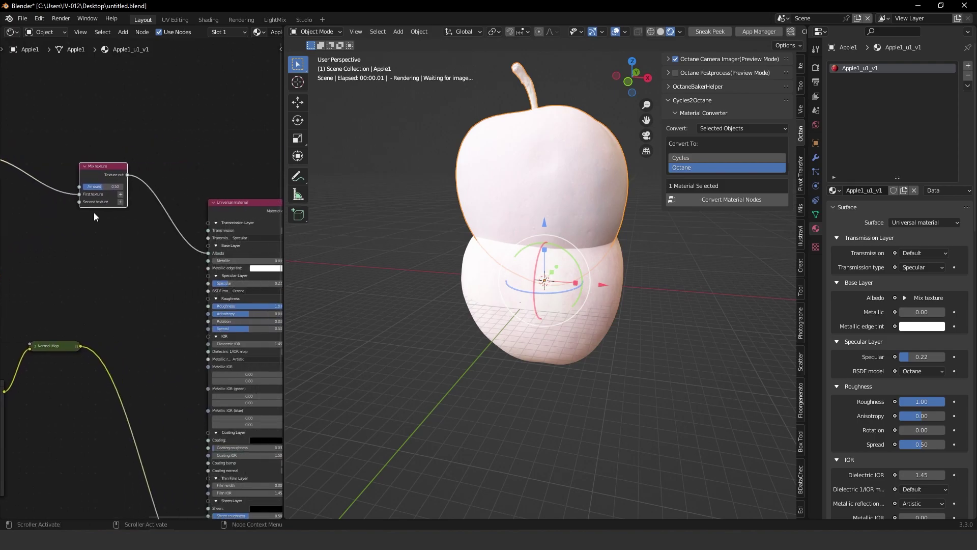
left_click_drag(78, 193, 192, 255)
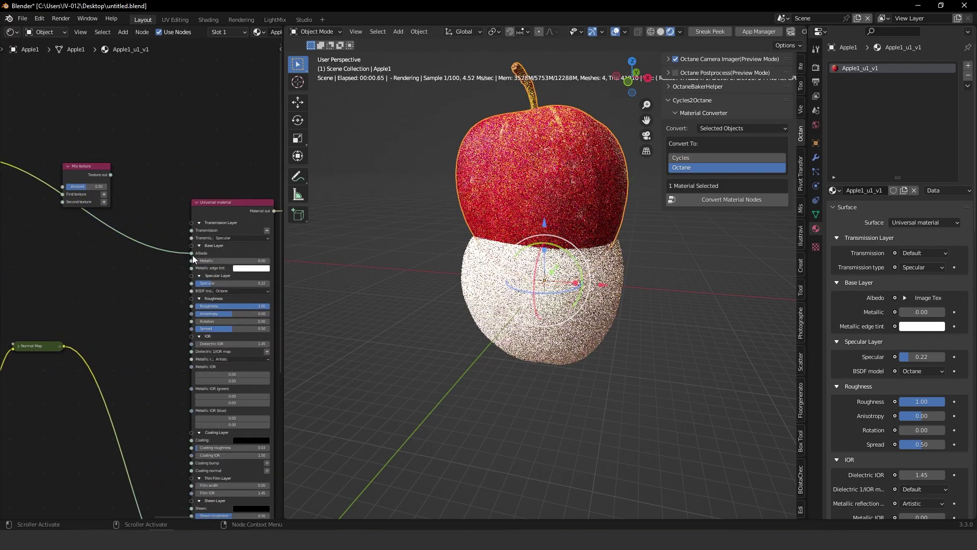
Step: Set the apple's Universal material specular to 0.58 and roughness to 0.15
middle_click_drag(560, 212, 509, 227)
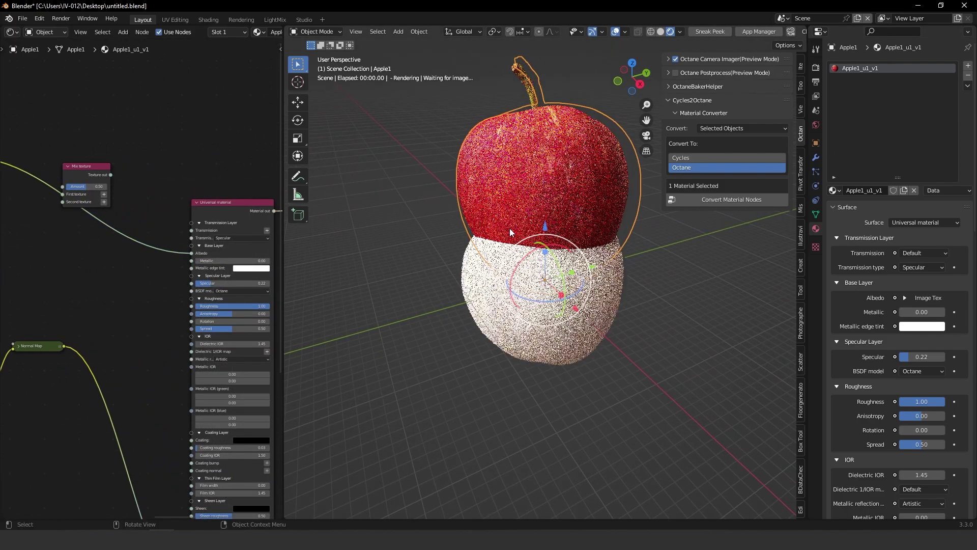
middle_click_drag(213, 367, 166, 299)
left_click_drag(167, 214, 159, 237)
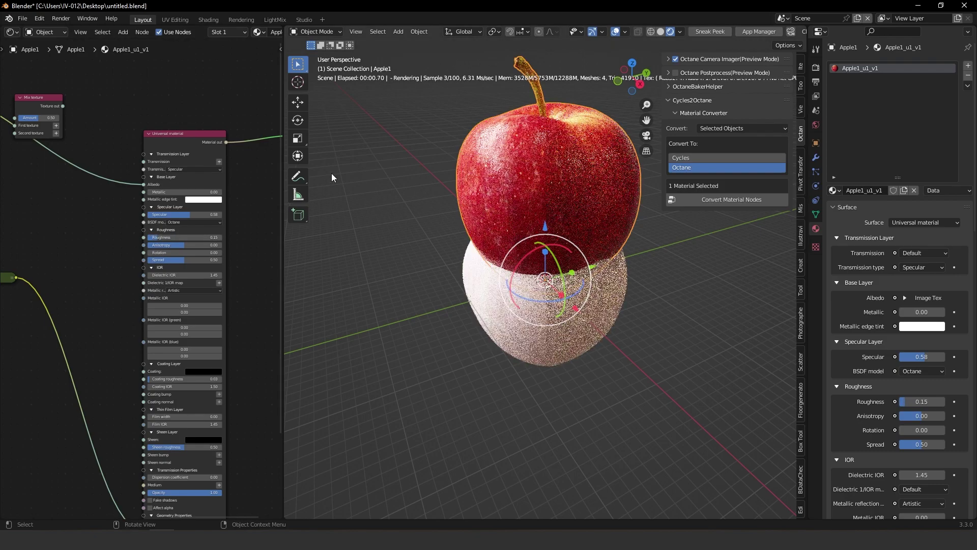